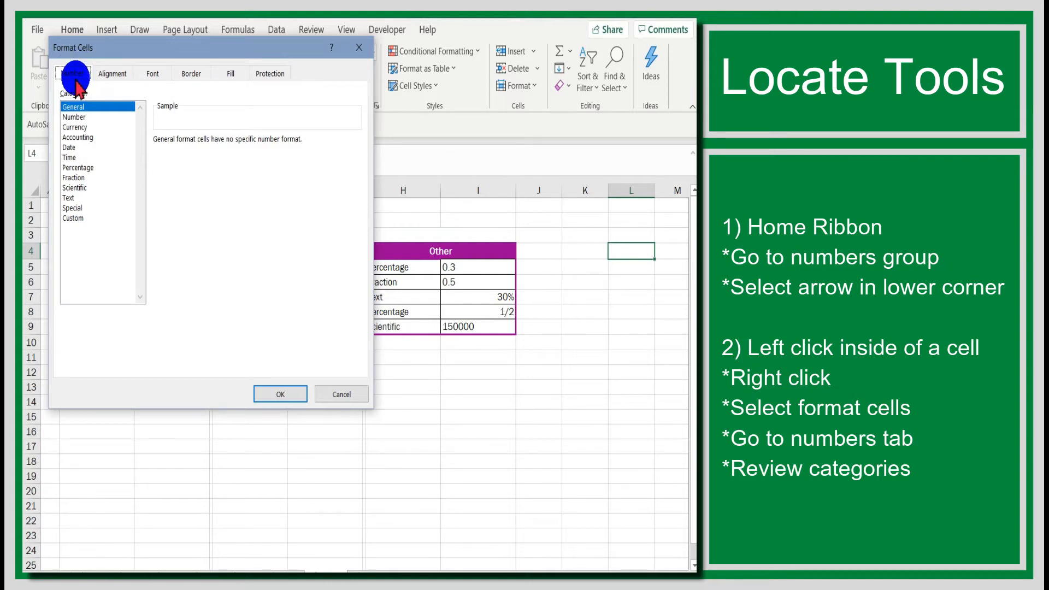
Review the number format categories from Number through Custom in the Format Cells dialog, closing it without applying any format.
click(76, 116)
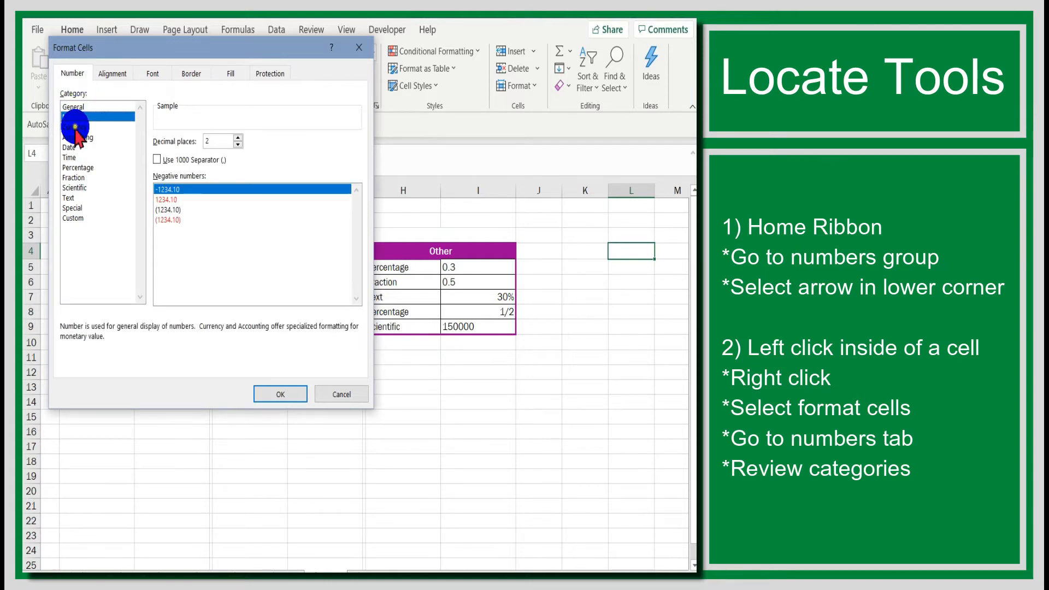
click(75, 127)
click(77, 137)
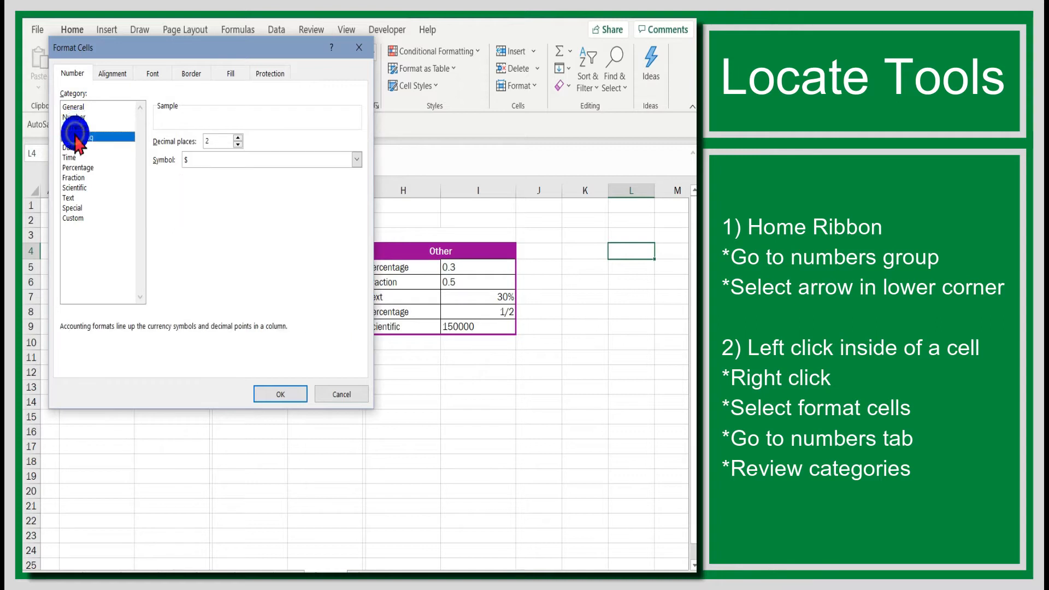
click(75, 147)
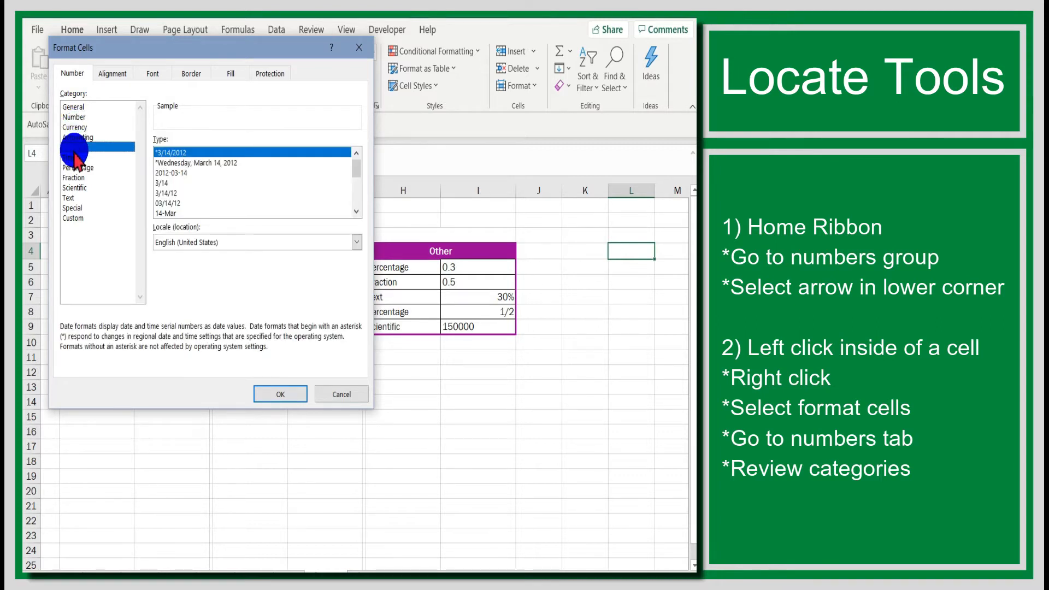
click(75, 158)
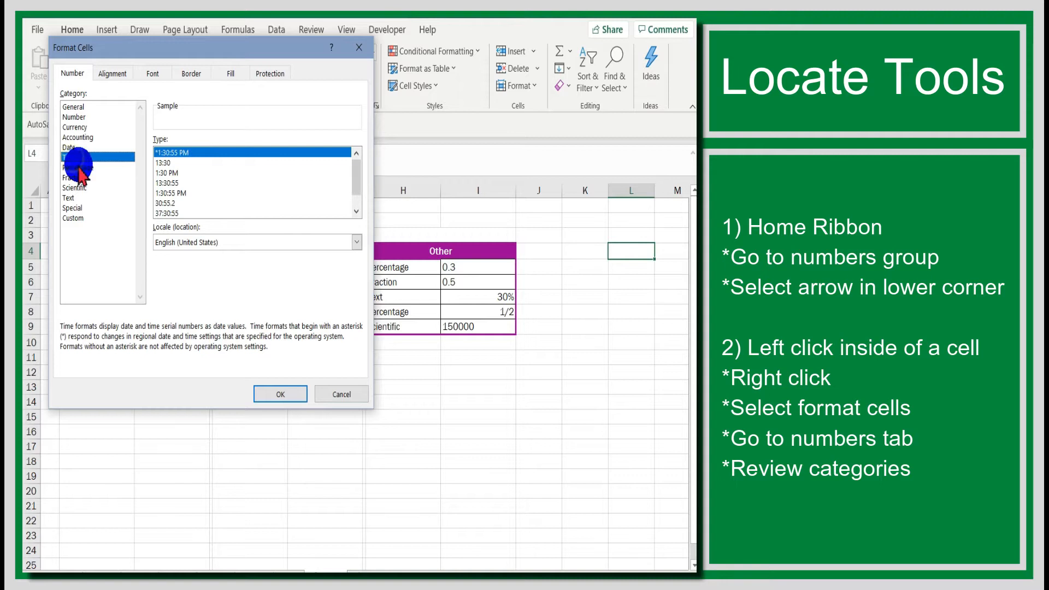
click(77, 168)
click(78, 178)
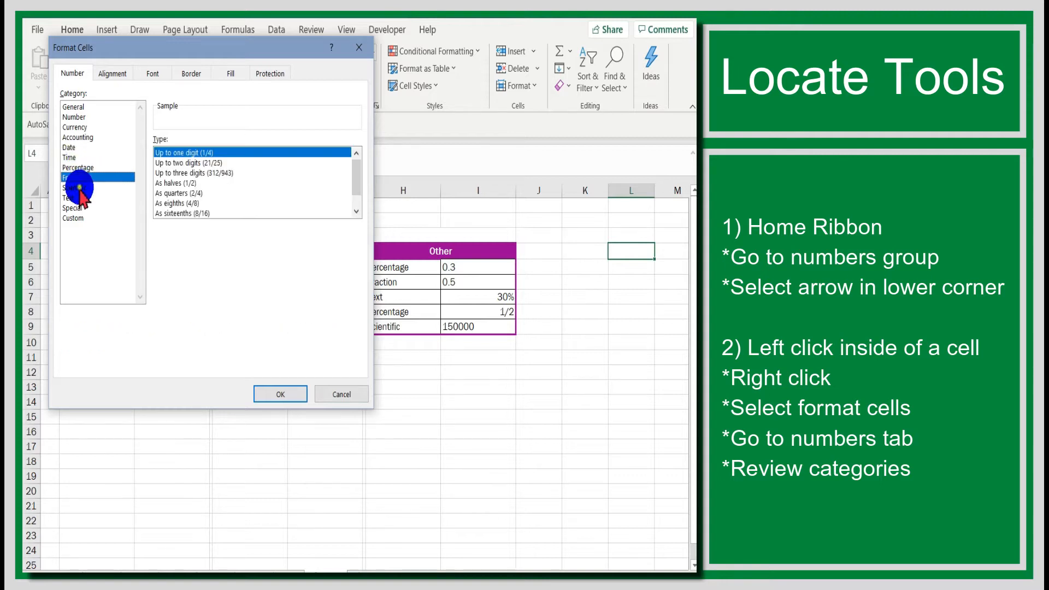
click(76, 187)
click(70, 198)
click(70, 208)
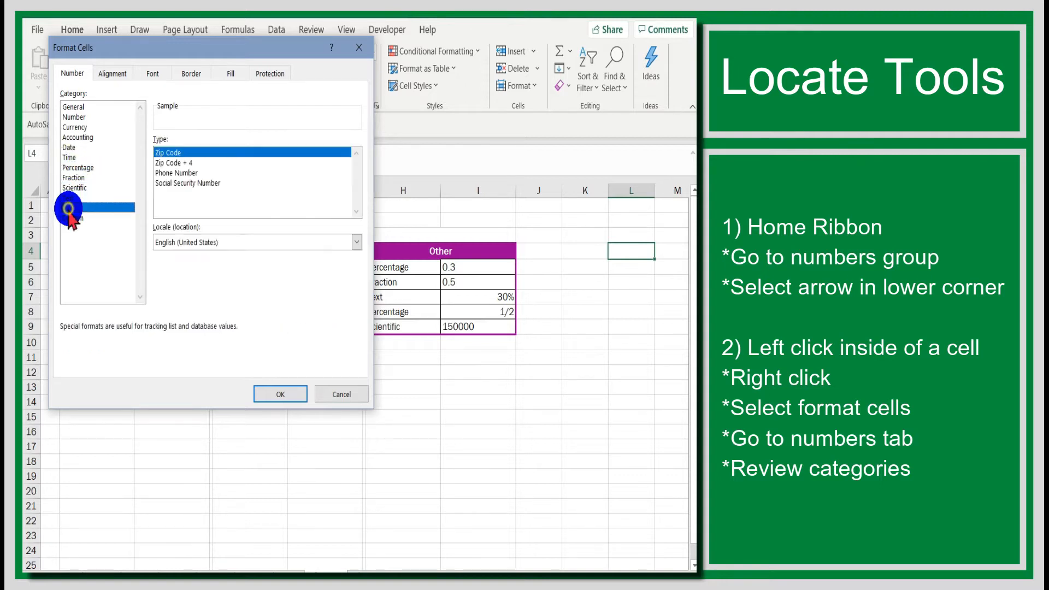
click(71, 218)
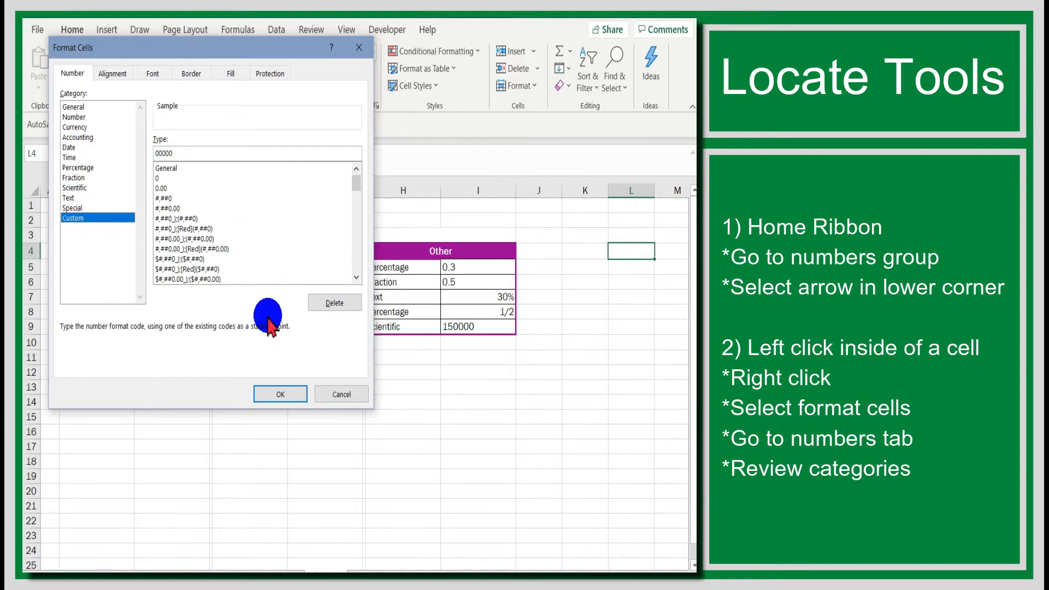
click(336, 395)
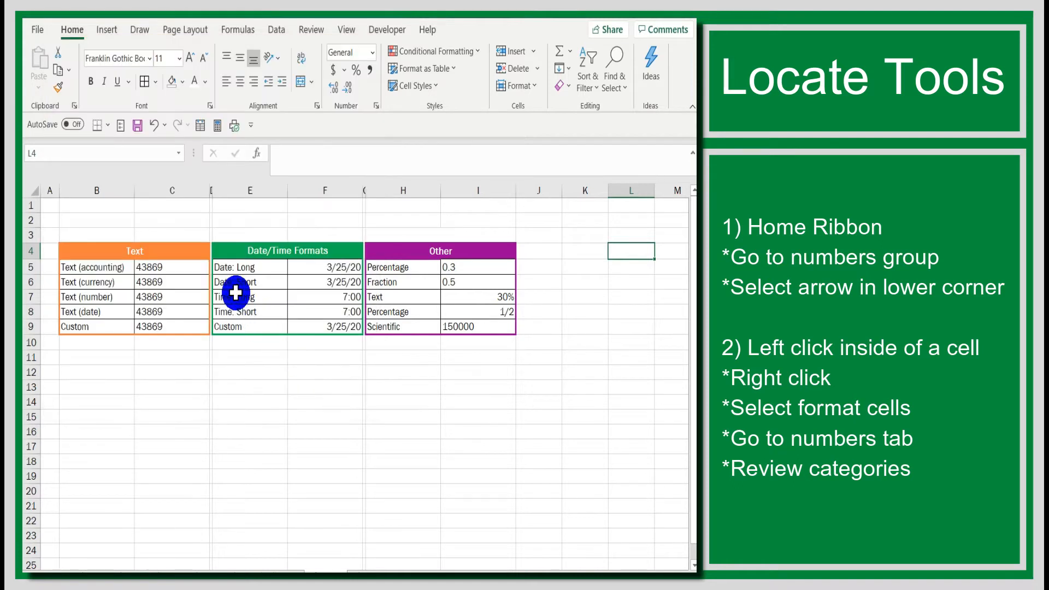
View the Format Cells number categories for cell B5, moving the dialog into full view and dismissing it without changes.
click(97, 266)
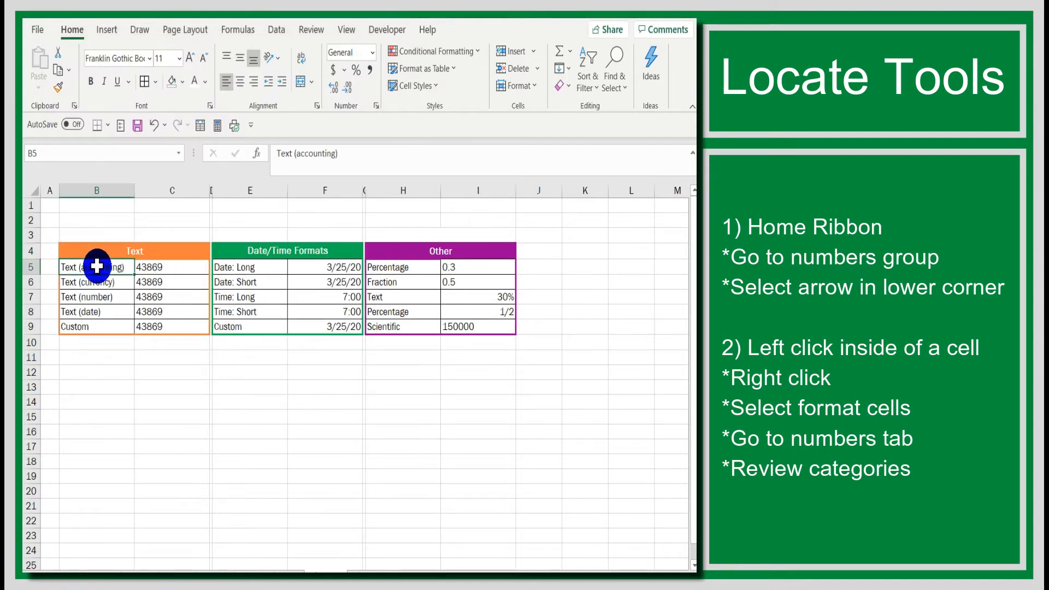
right_click(96, 266)
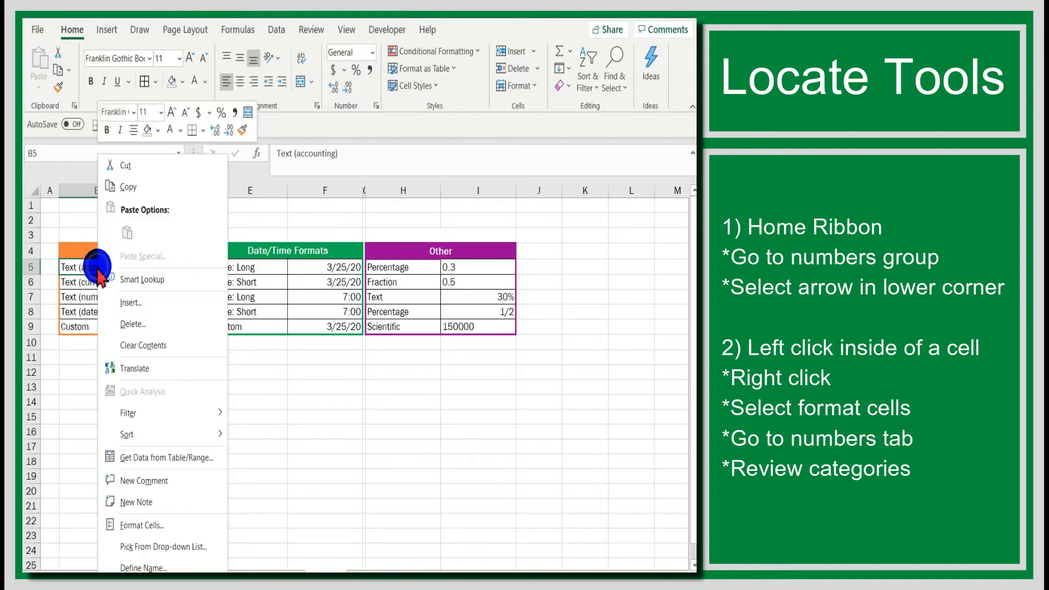
click(146, 525)
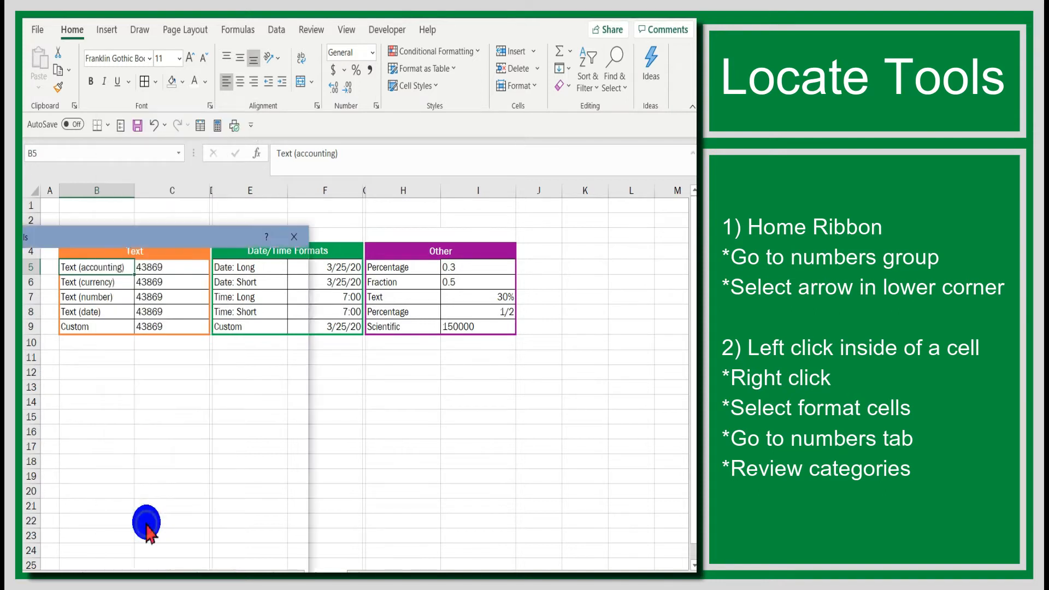
drag(180, 234, 354, 115)
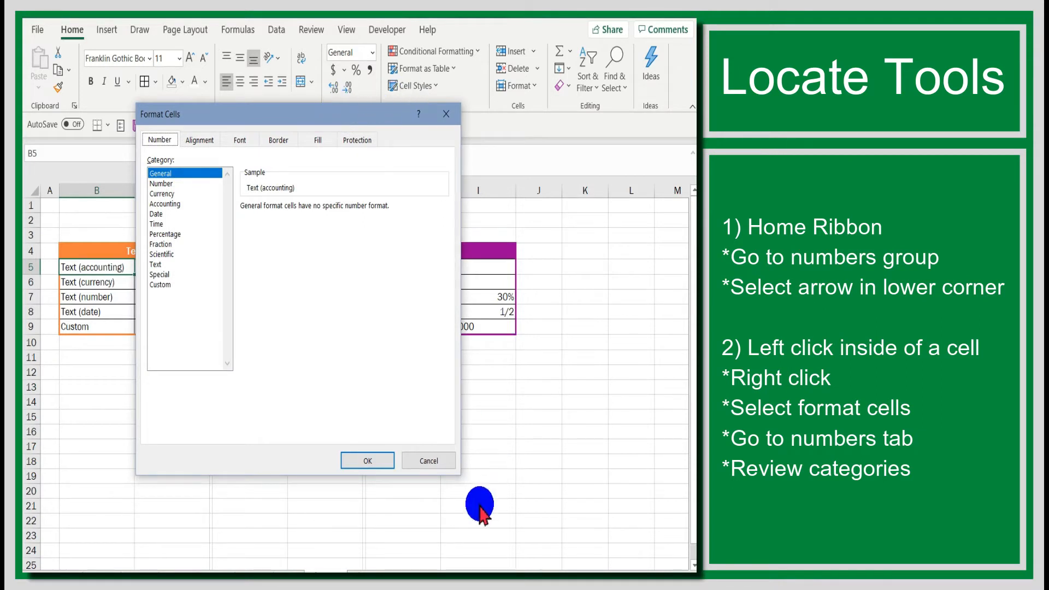
click(429, 463)
click(253, 414)
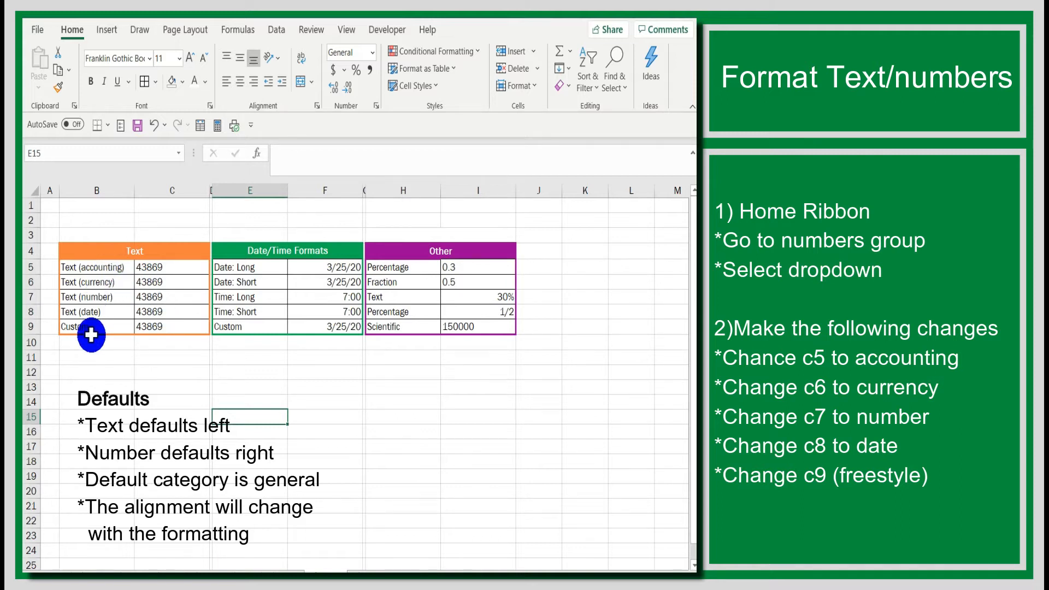
click(167, 267)
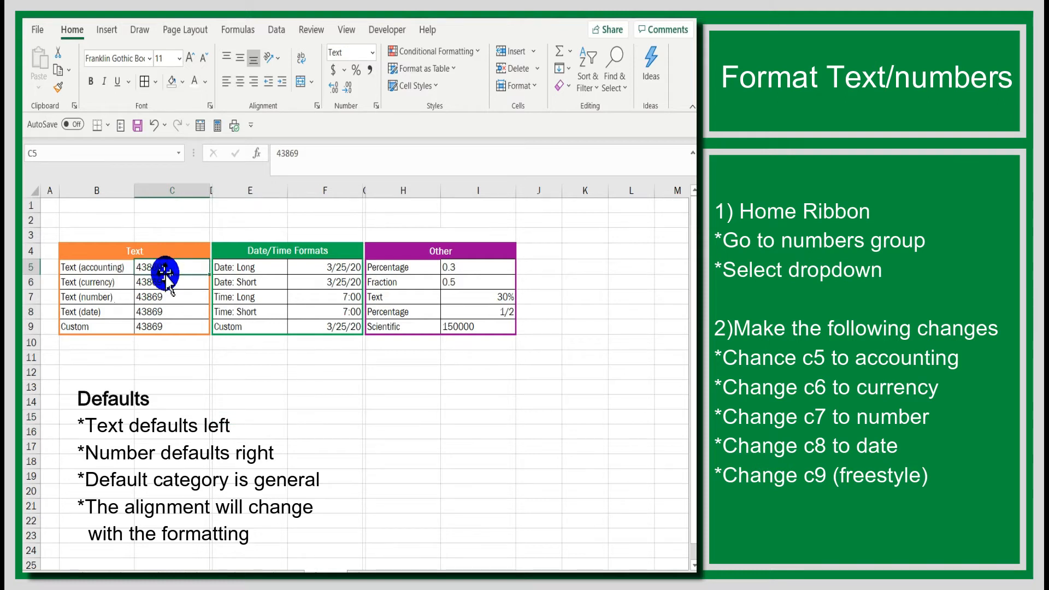
click(112, 267)
click(166, 284)
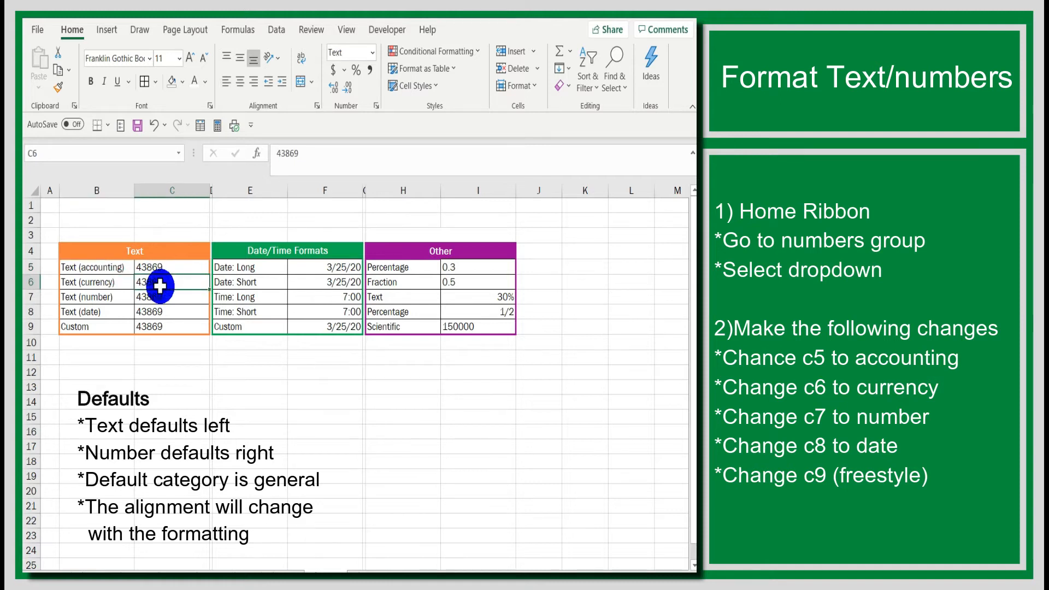
click(102, 283)
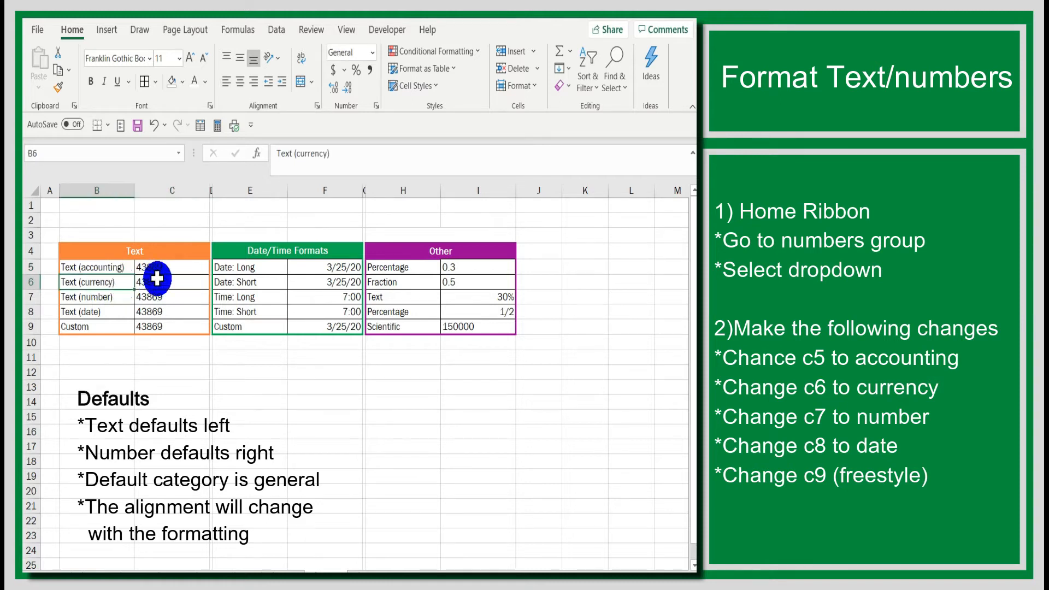
click(175, 415)
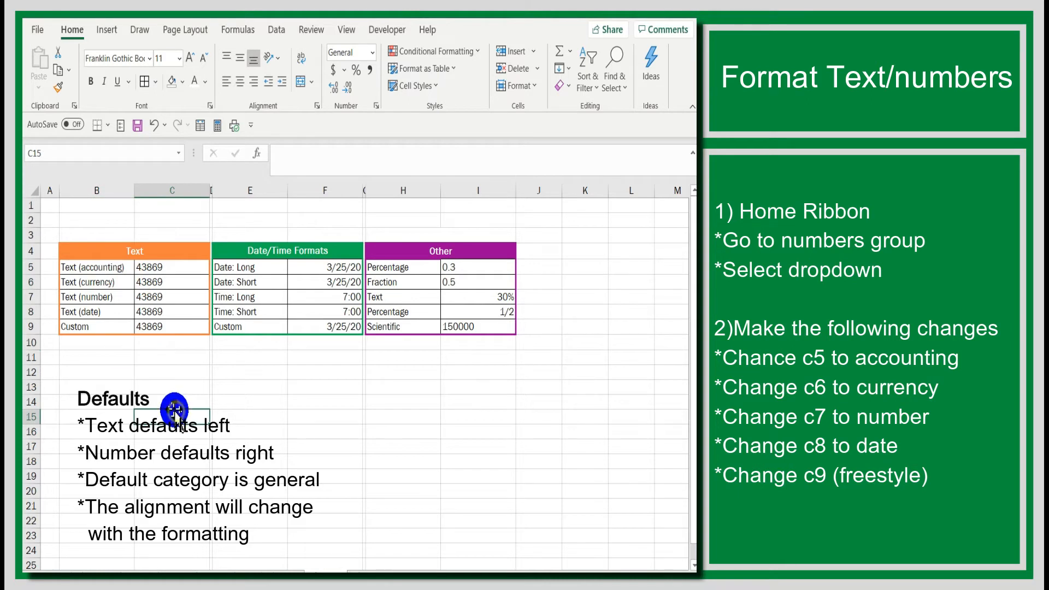
Apply the Accounting number format to the value in cell C5.
click(179, 268)
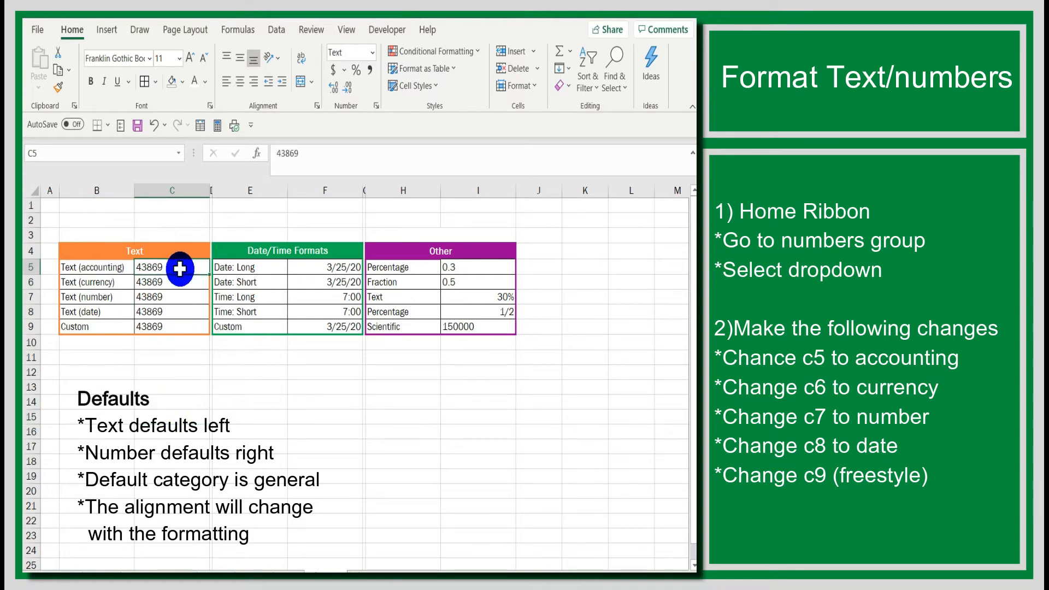
click(371, 53)
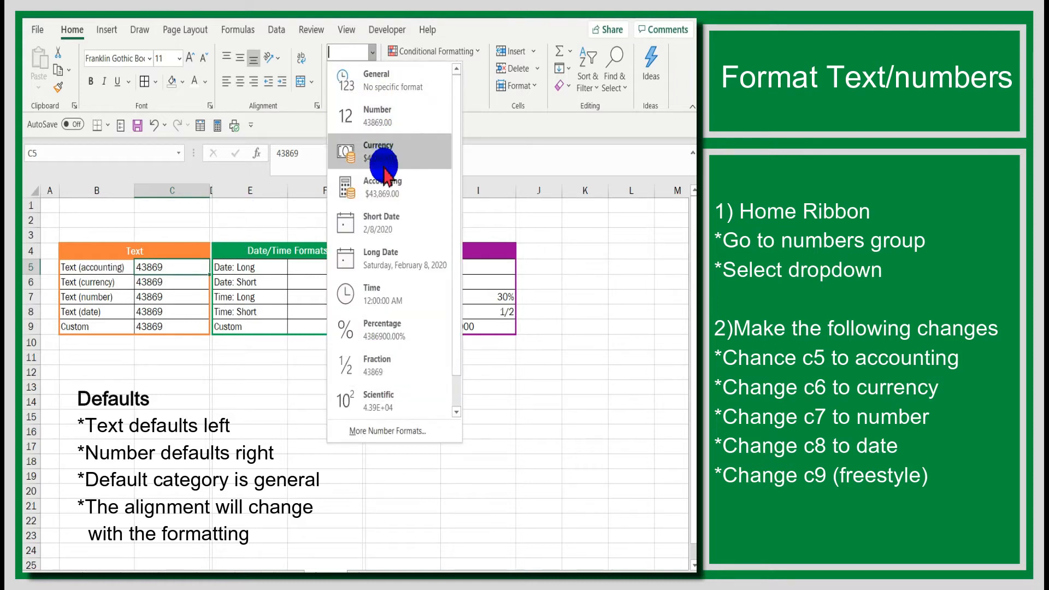
click(387, 186)
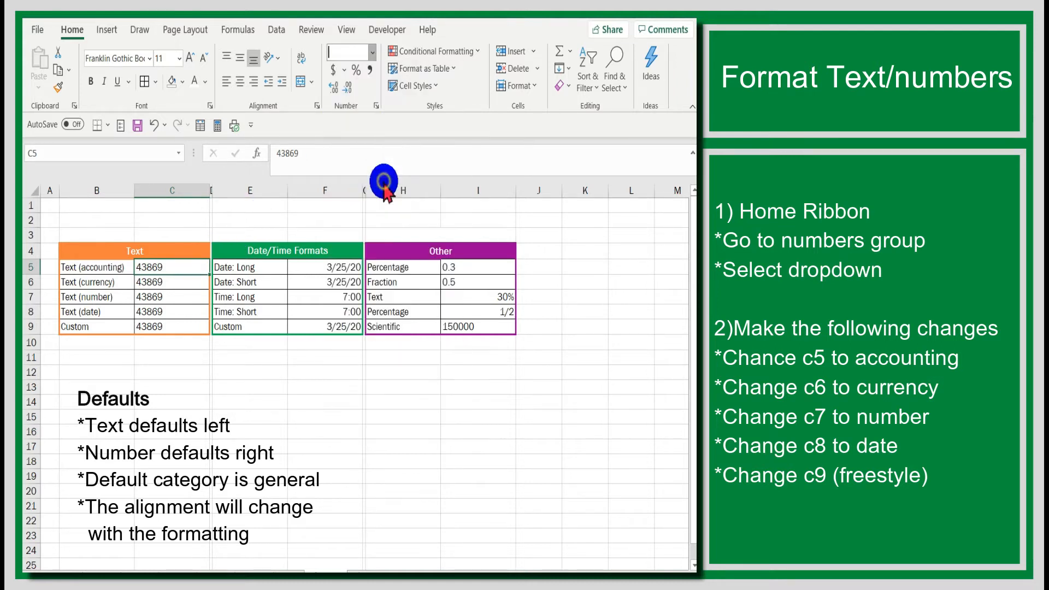
click(171, 432)
click(185, 267)
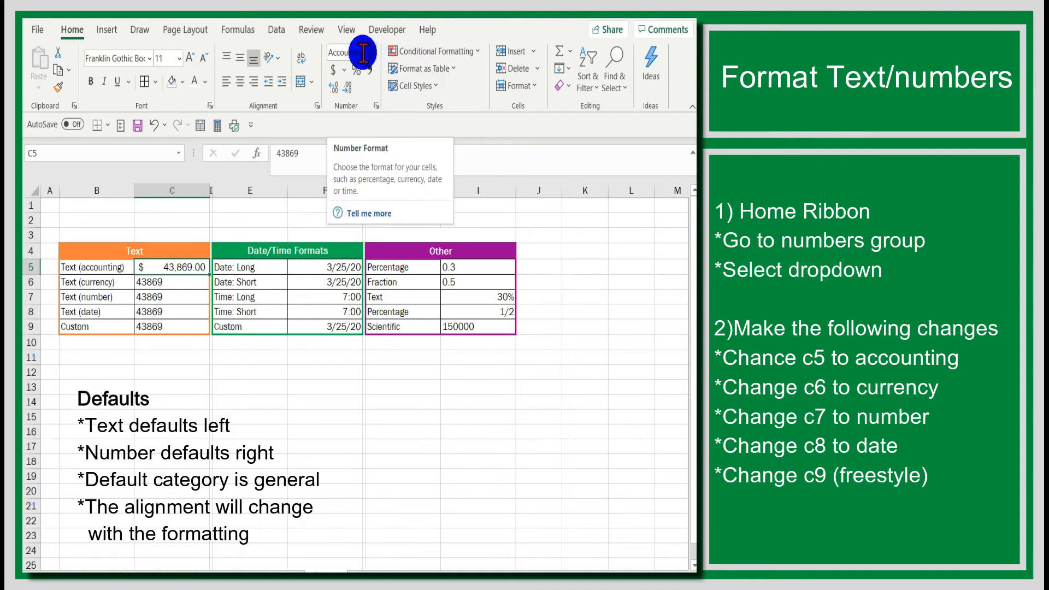
Apply the Currency number format to the value in cell C6.
click(164, 279)
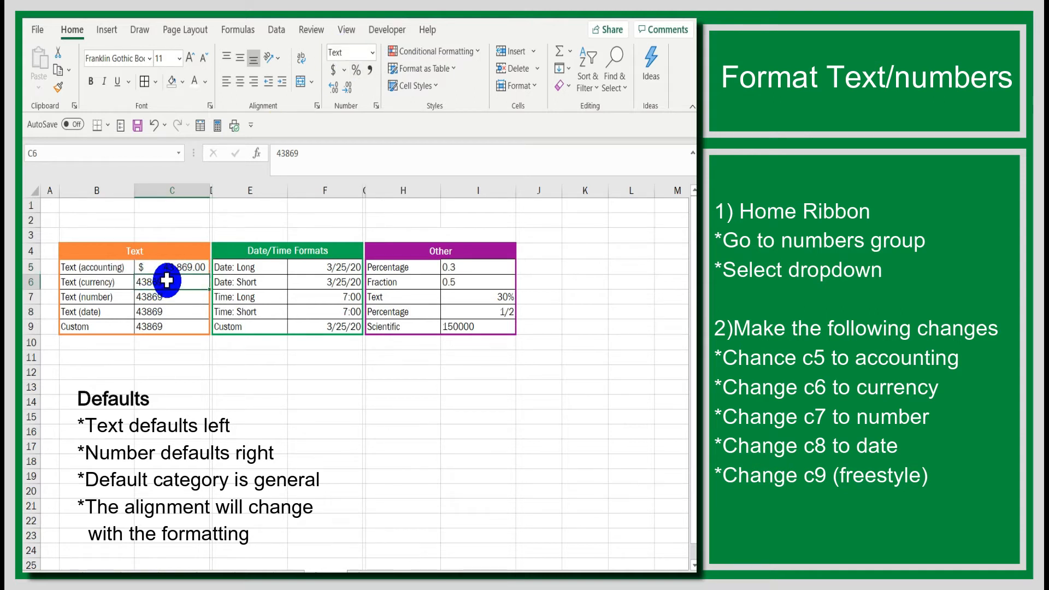
click(369, 50)
click(369, 153)
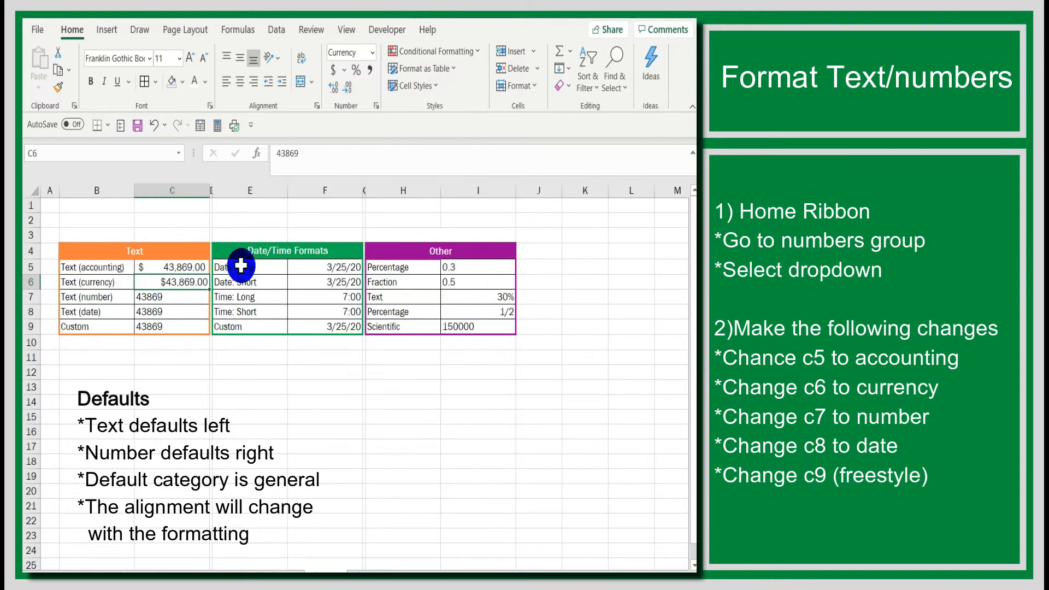
Compare the formats of cells C5 and C6, and apply the Number format to cell C7.
click(186, 296)
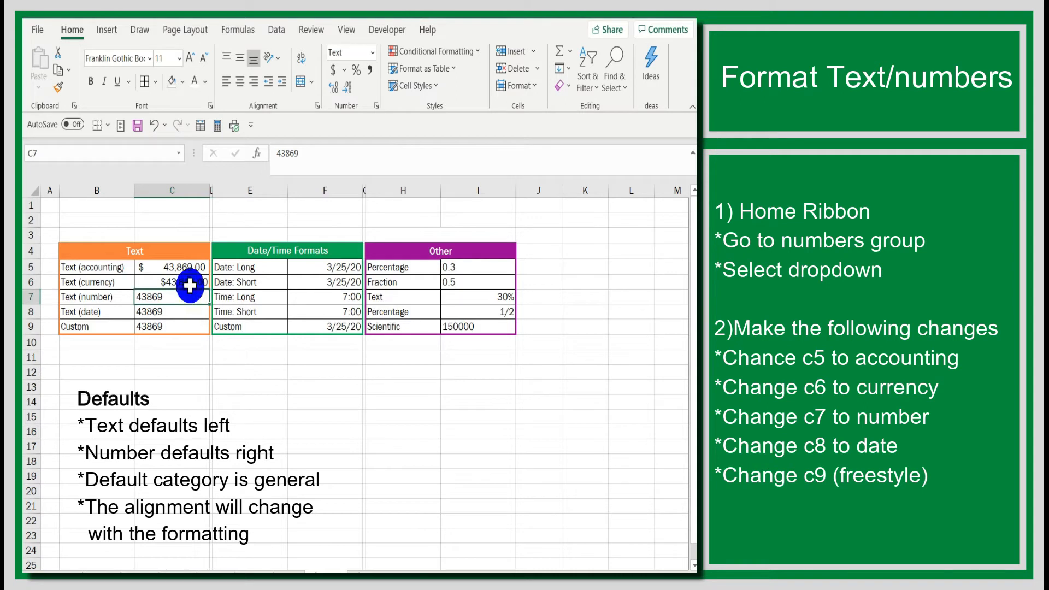
click(163, 266)
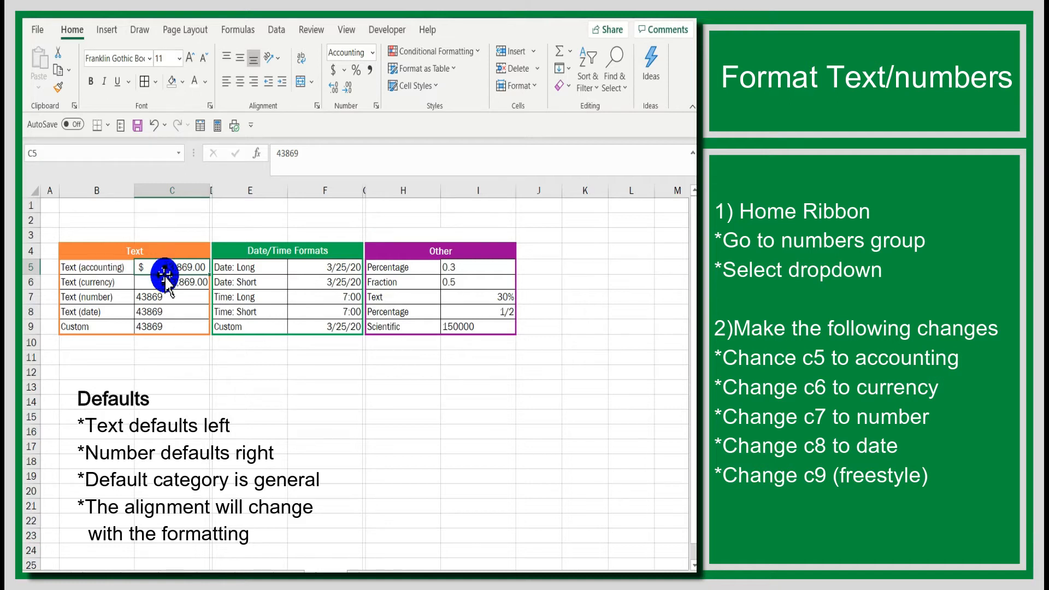
click(168, 286)
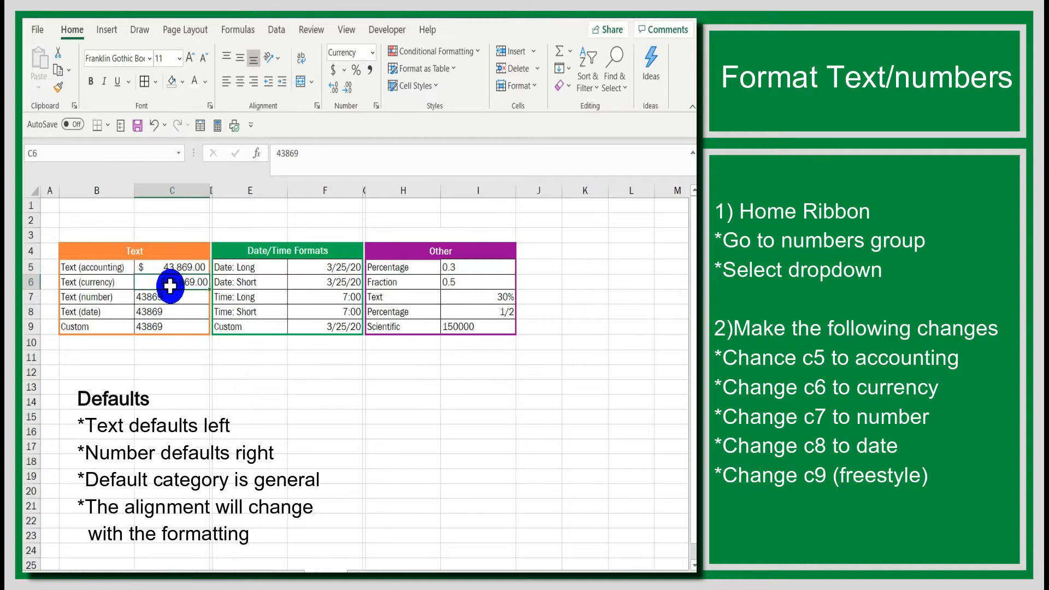
click(174, 298)
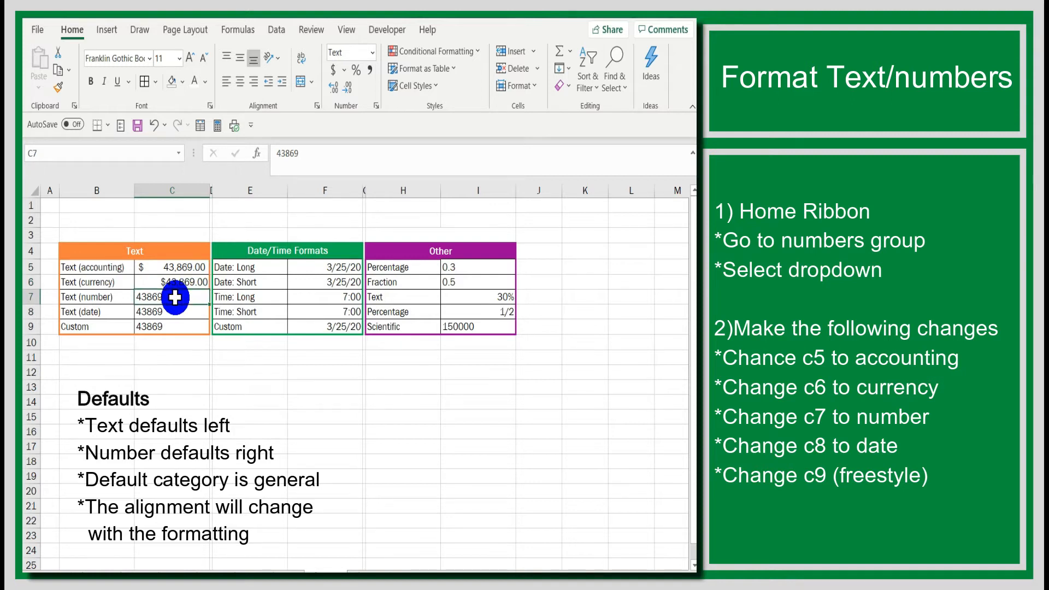
click(373, 53)
click(367, 118)
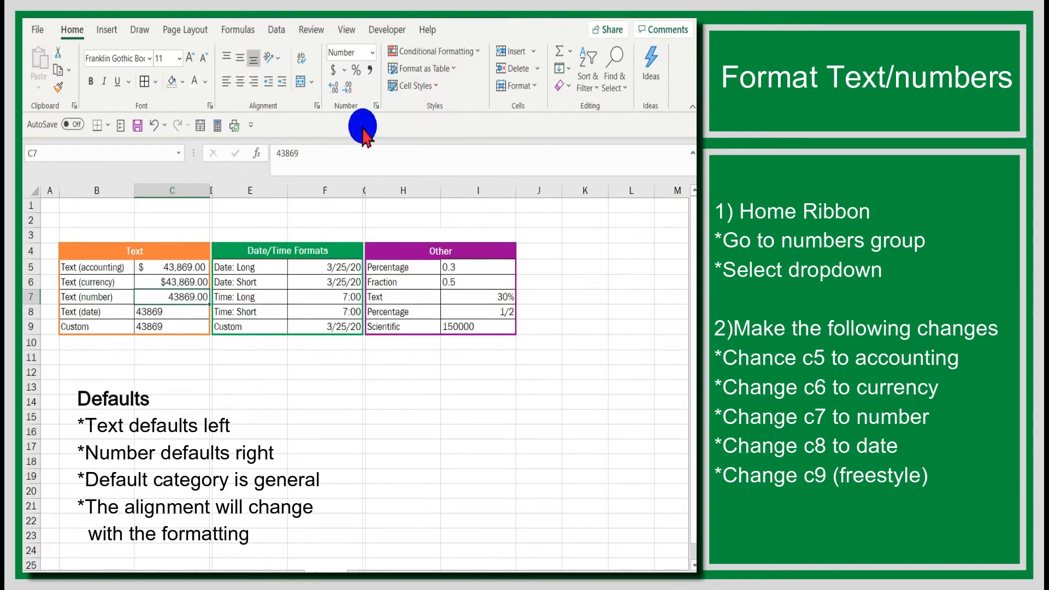
Apply the Short Date format to the value in cell C8.
click(174, 310)
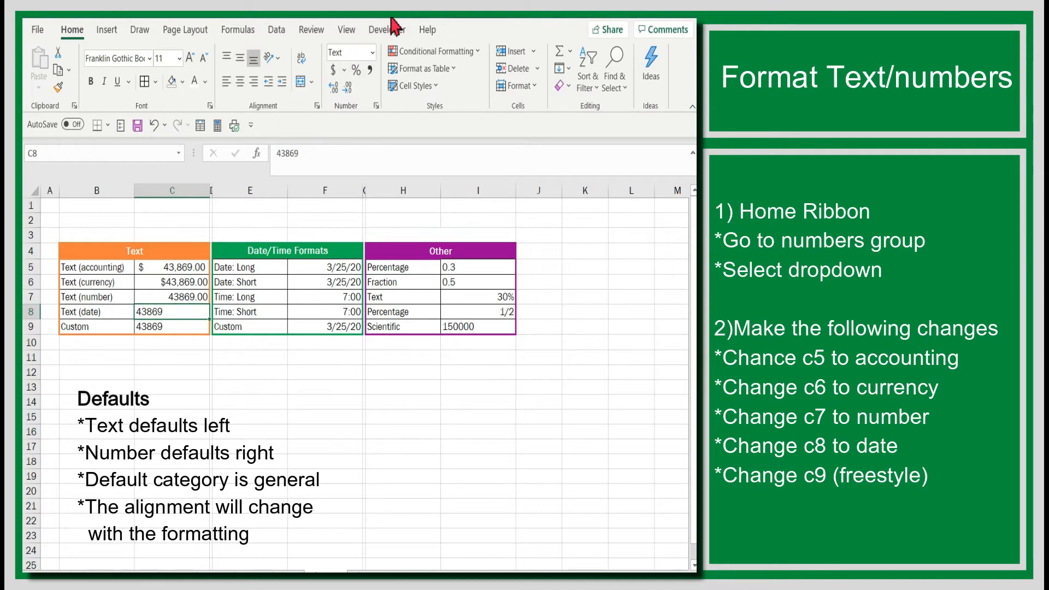
click(371, 51)
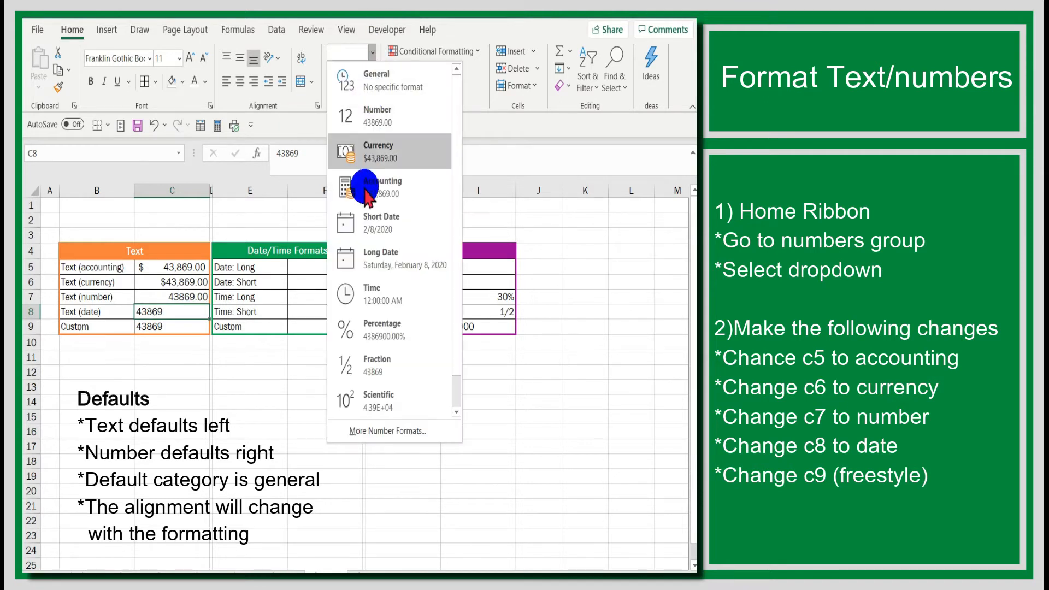
click(375, 224)
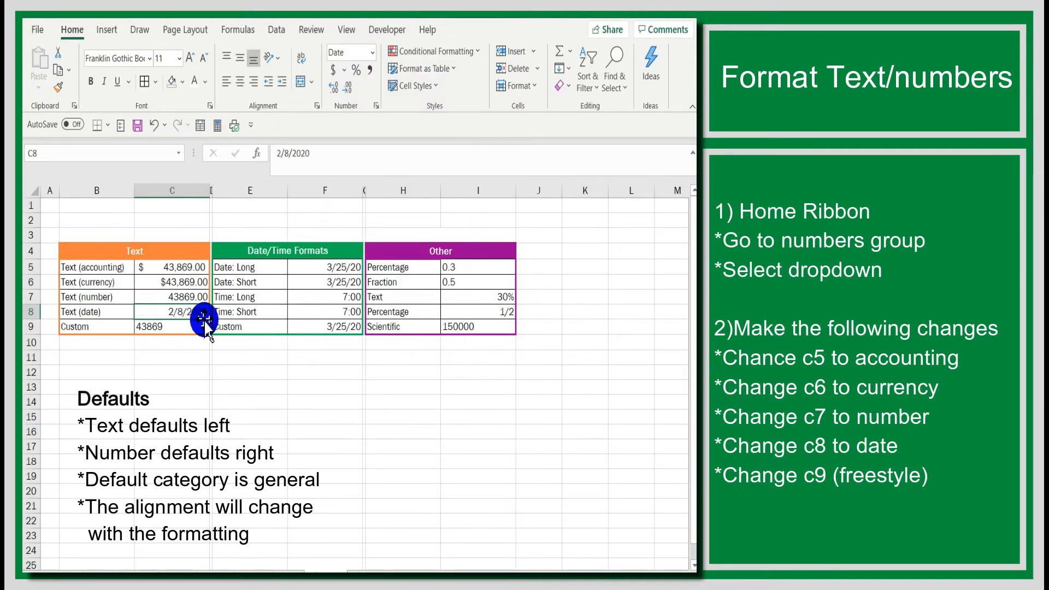
click(211, 353)
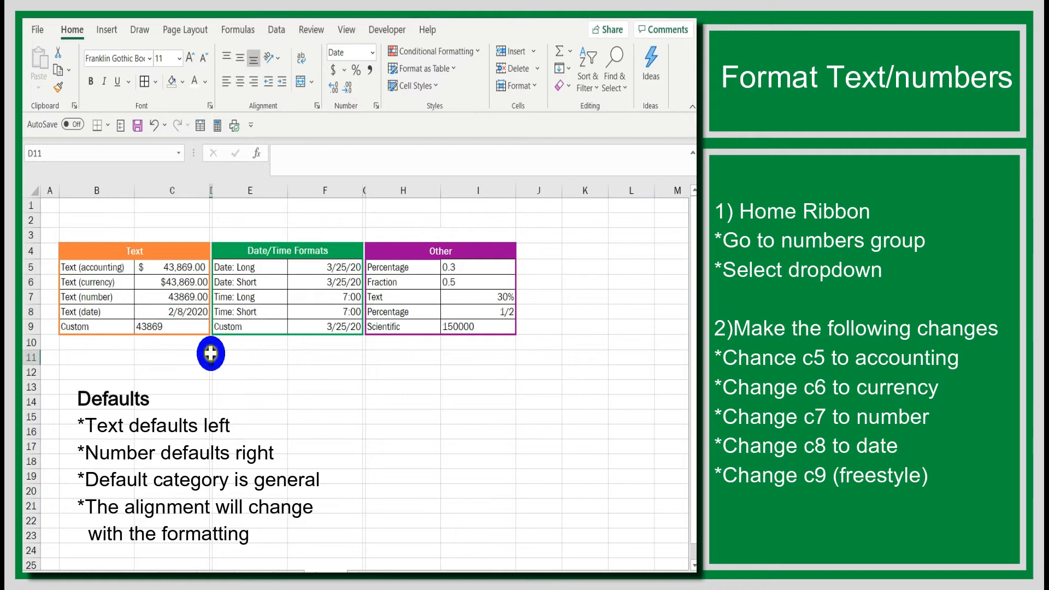
click(183, 312)
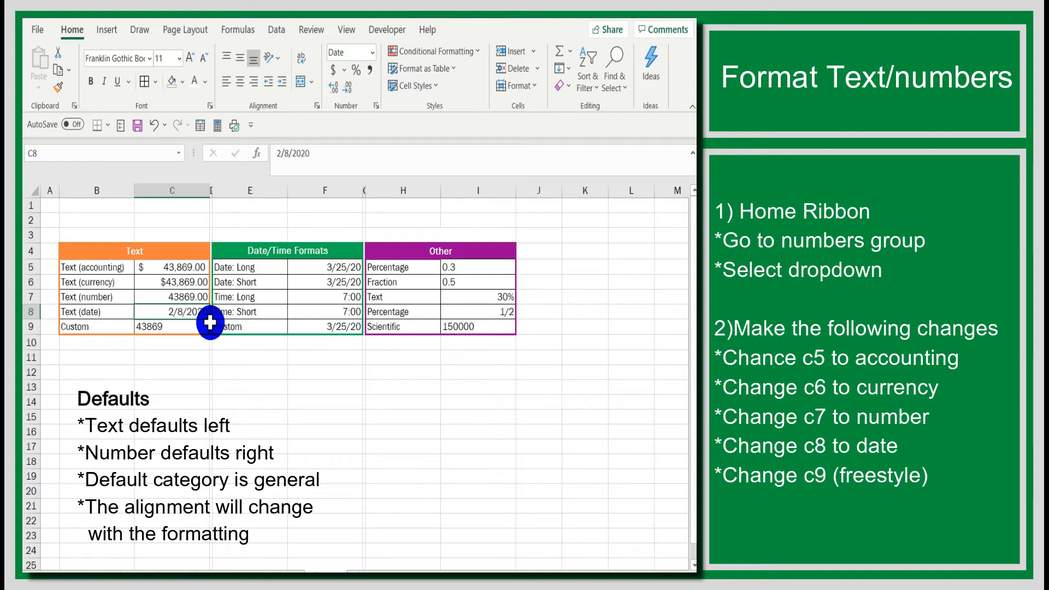
Apply the Accounting number format to cell C9 and remove both decimal places.
click(179, 328)
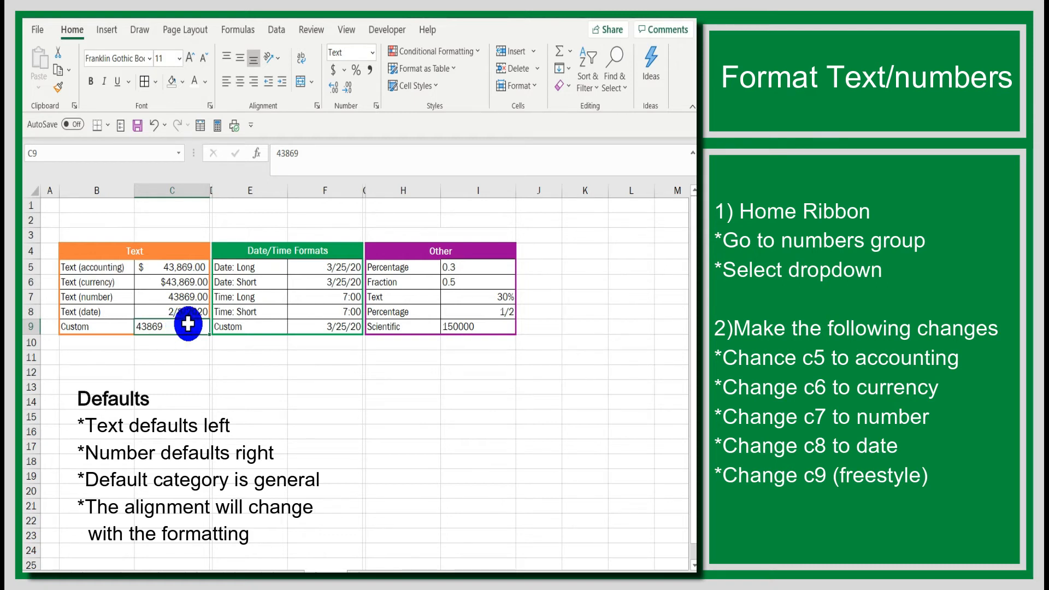
click(371, 52)
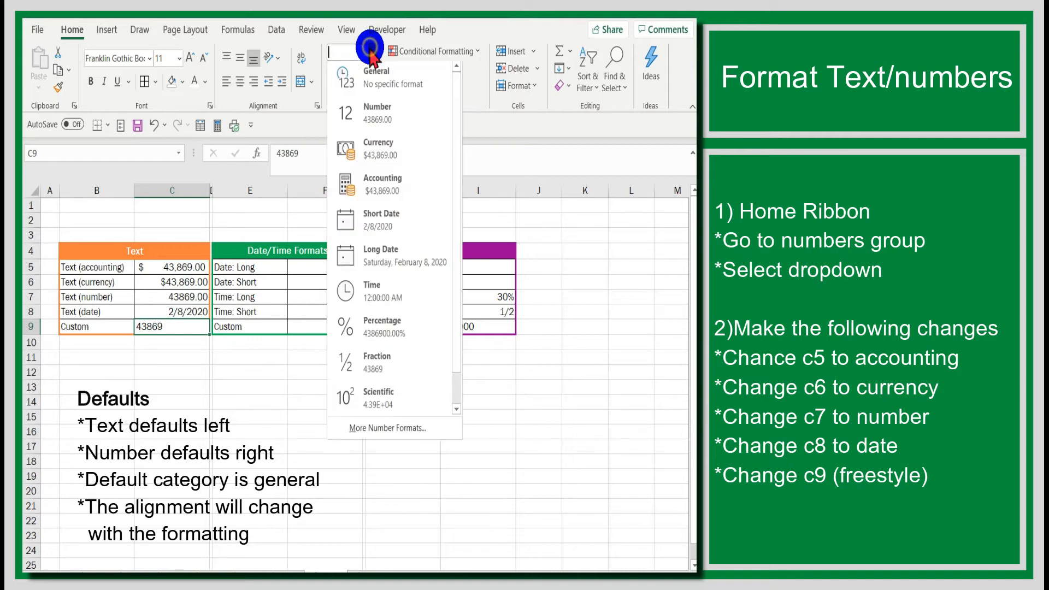
click(363, 179)
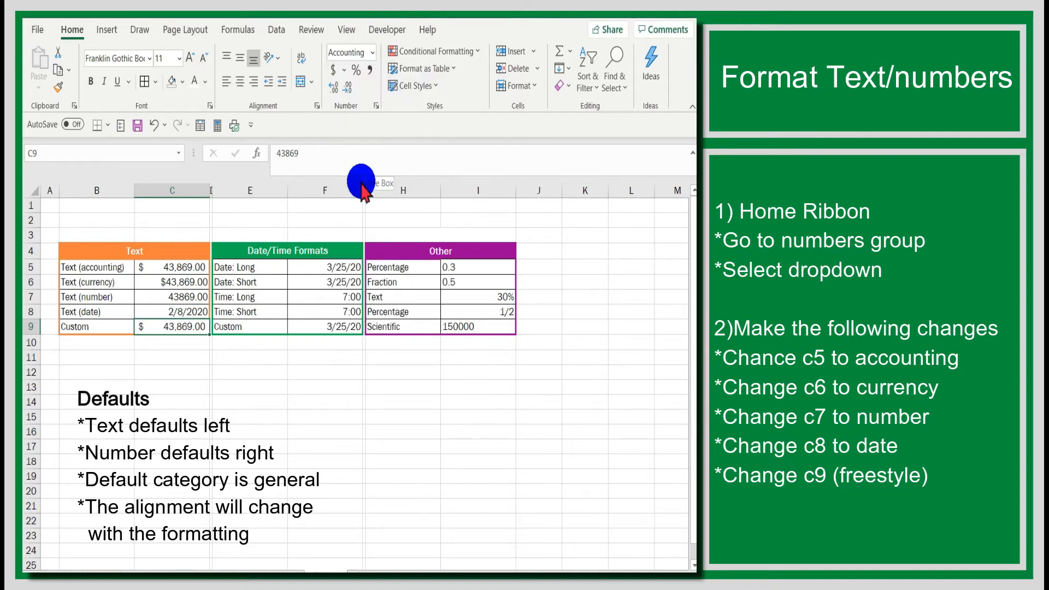
click(346, 89)
click(347, 89)
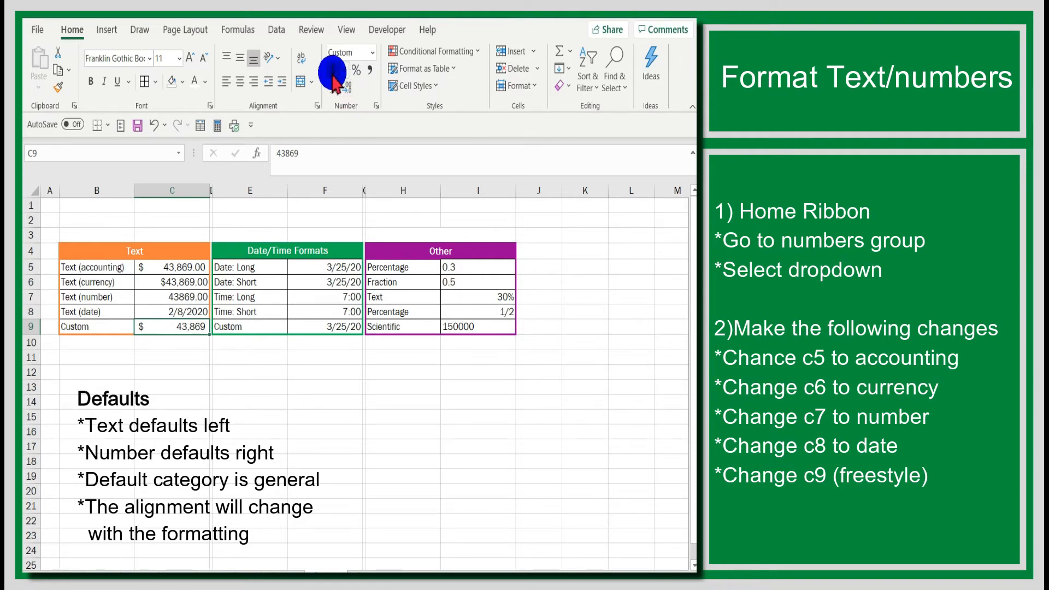
Apply the Currency number format to cell C9 and reduce it to no decimal places.
click(373, 53)
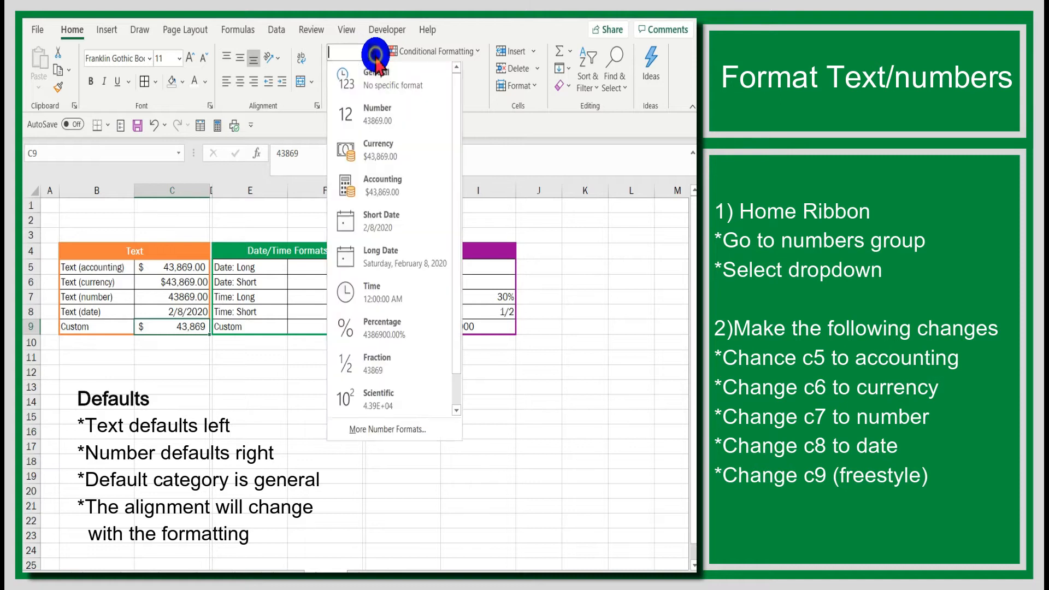
click(374, 153)
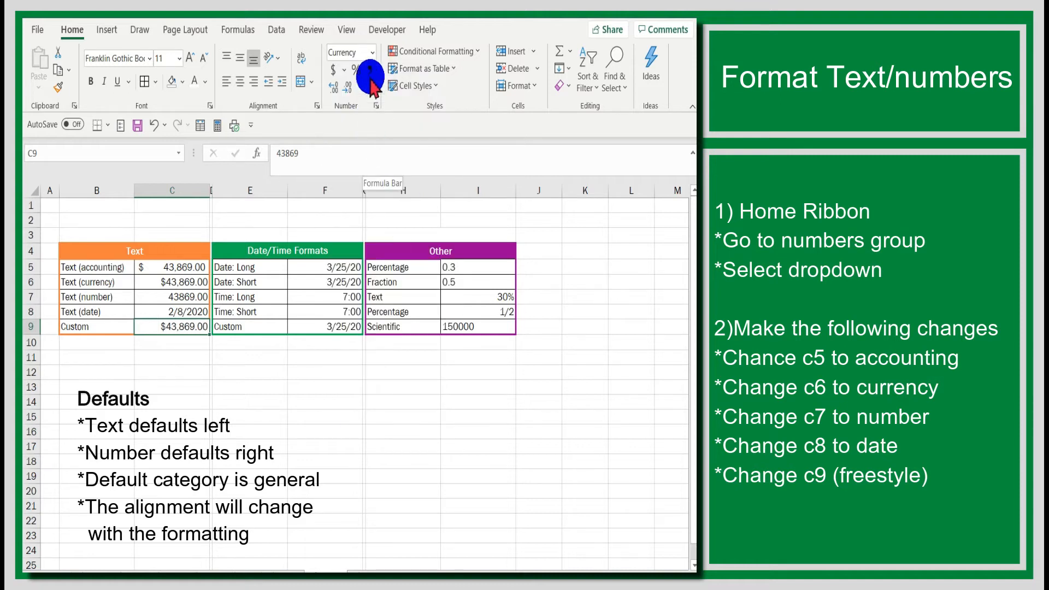
click(349, 89)
click(348, 89)
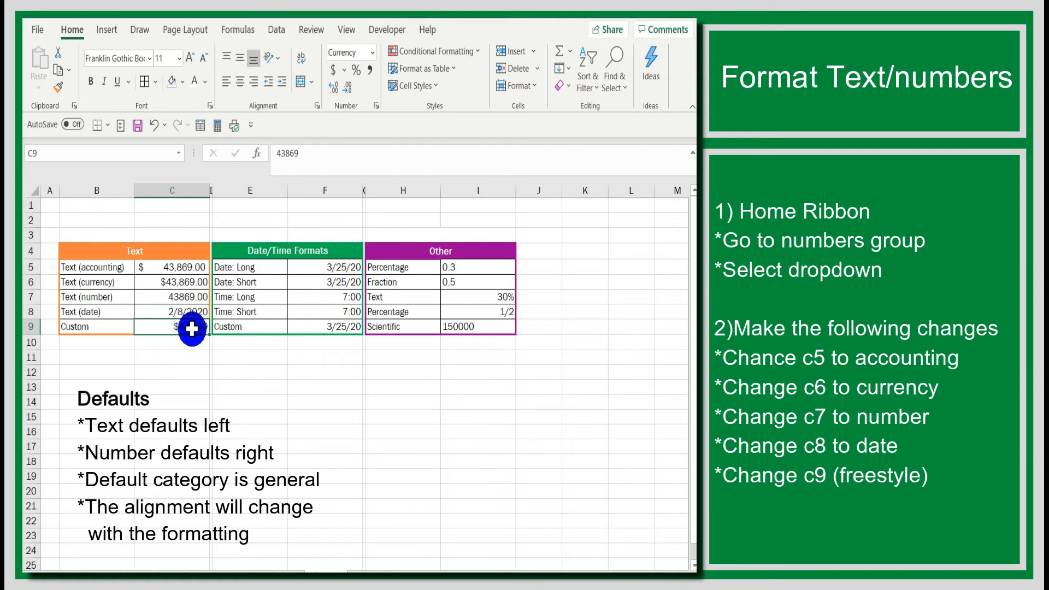
Test the format of cell C9 by entering 8100 and finally 15000 as its value.
text(8)
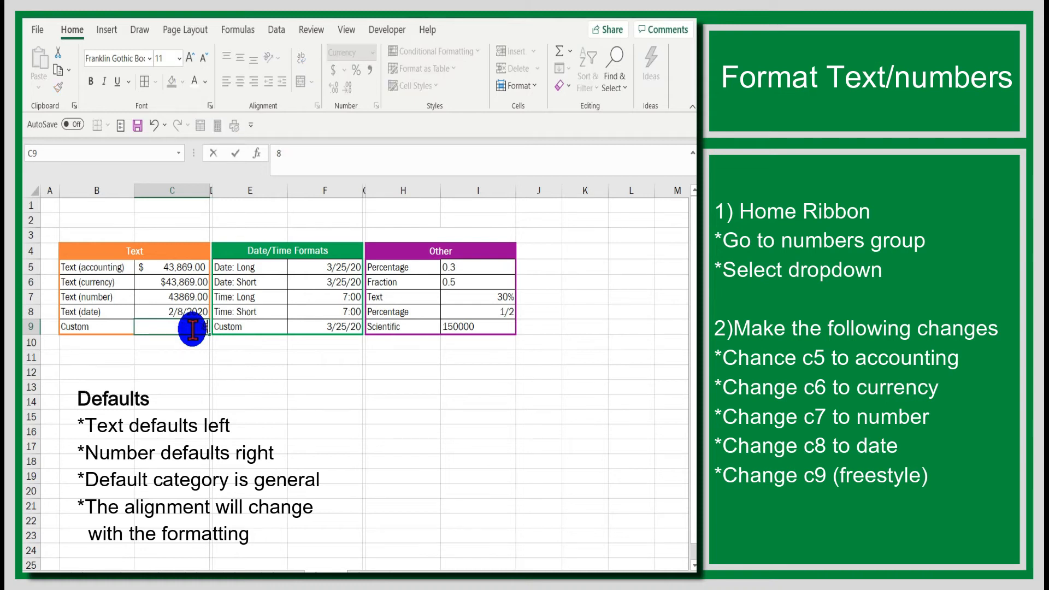
key(Return)
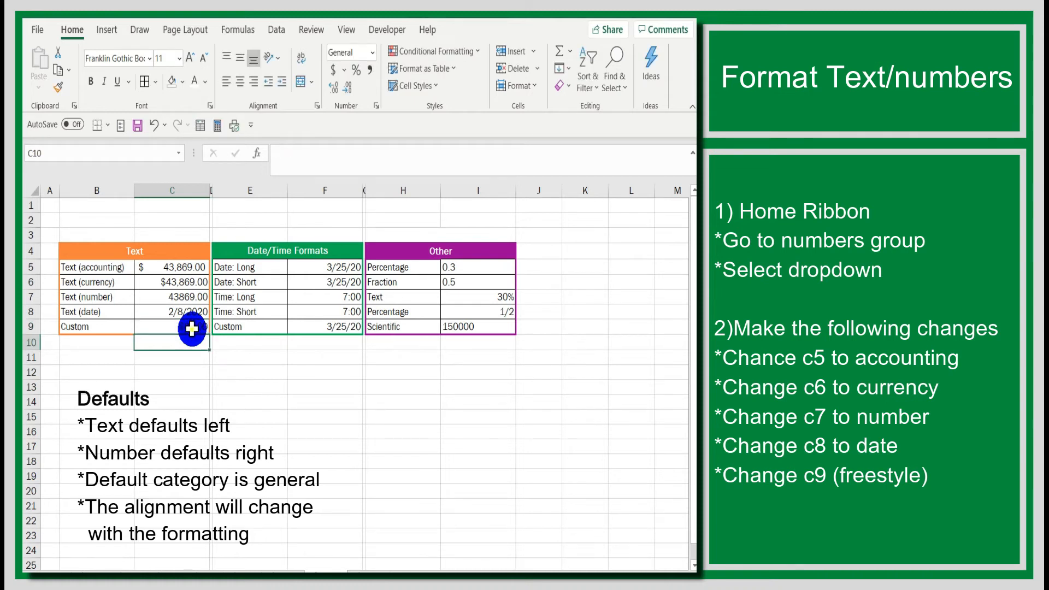
click(192, 328)
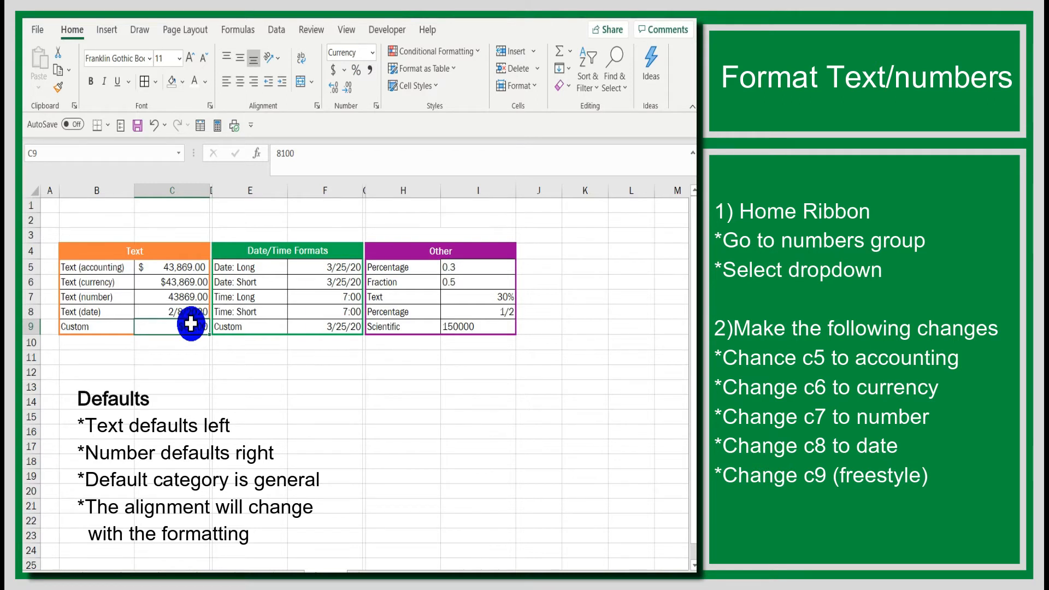
text(15)
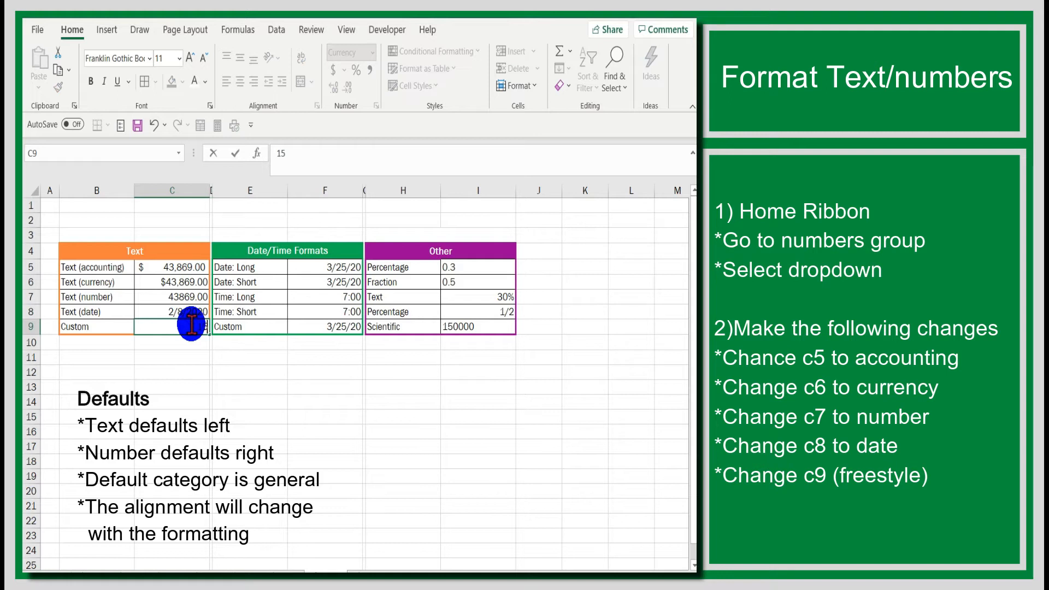
key(Return)
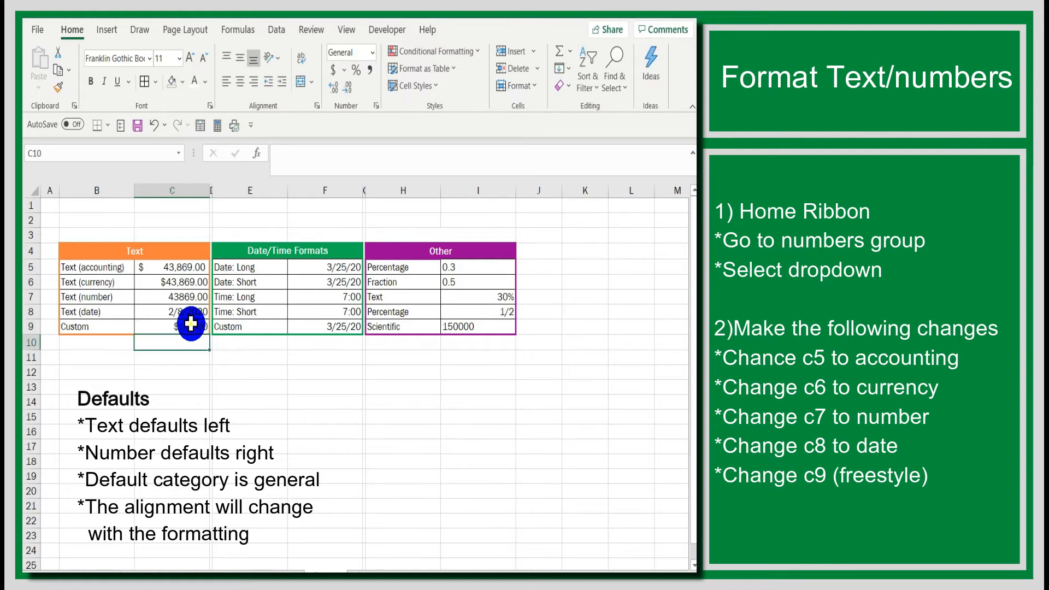
click(191, 326)
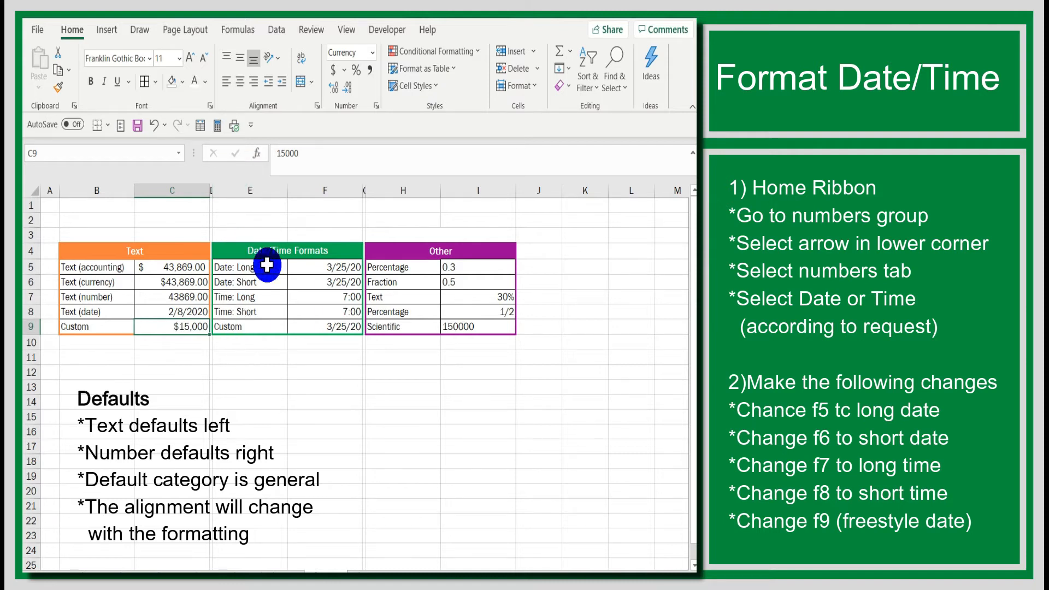
Examine the current formats of the date and time cells F5 to F9 one by one.
click(321, 266)
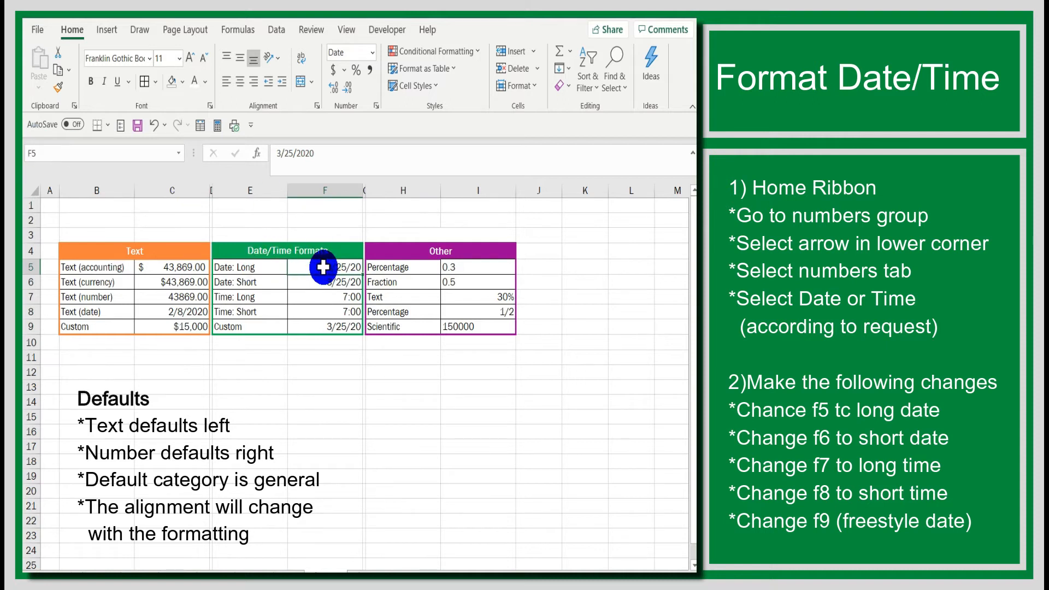
click(339, 281)
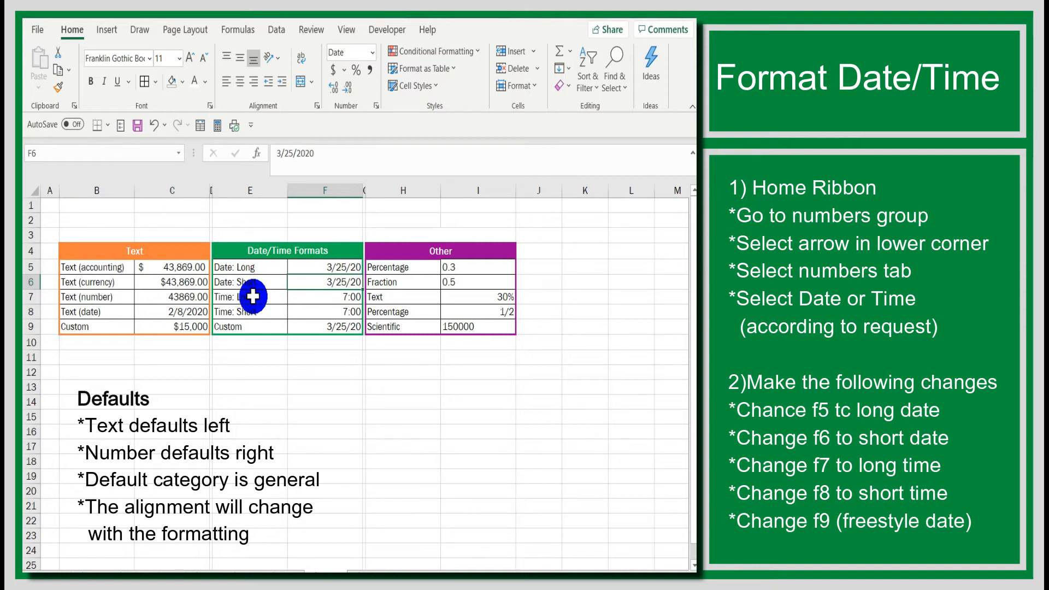
click(319, 295)
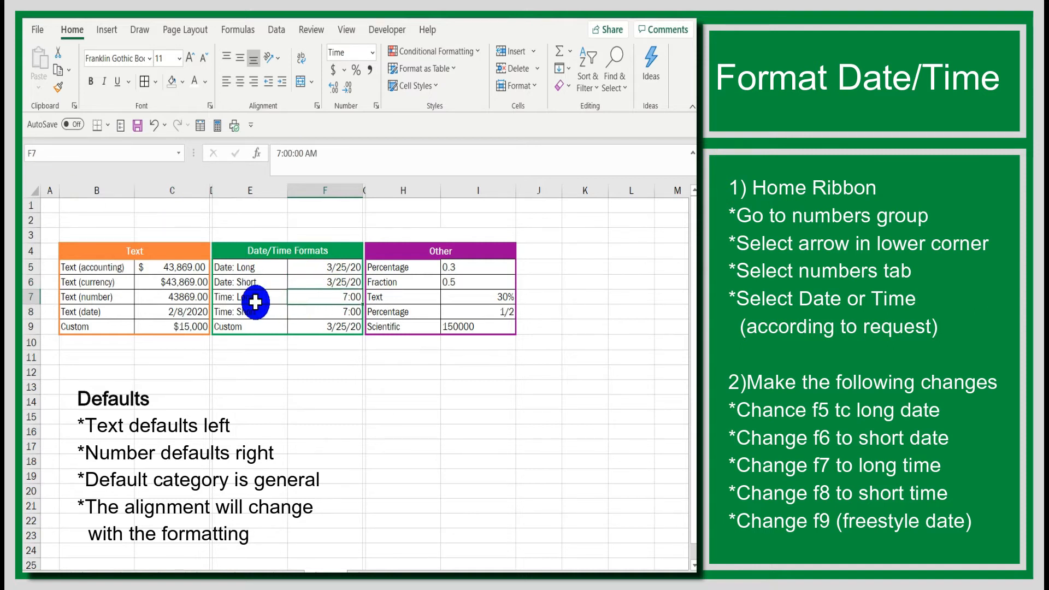
click(318, 311)
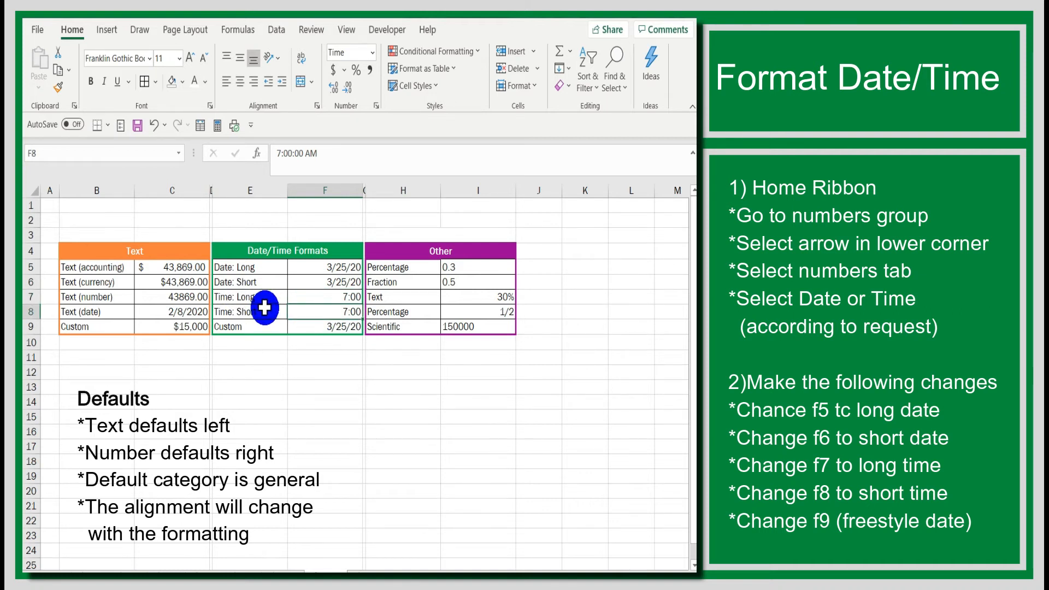
click(331, 324)
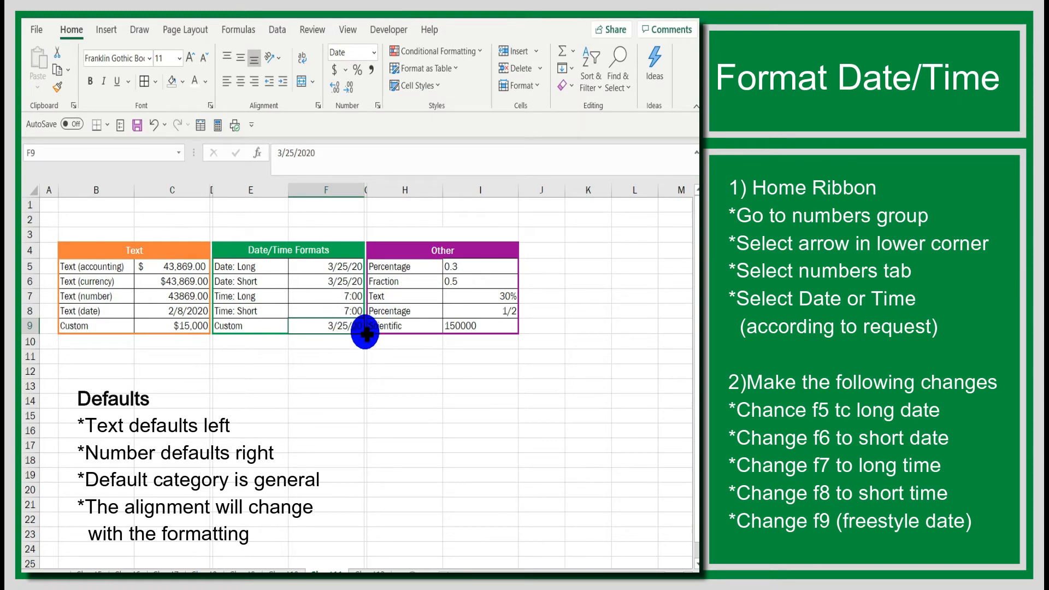
click(265, 378)
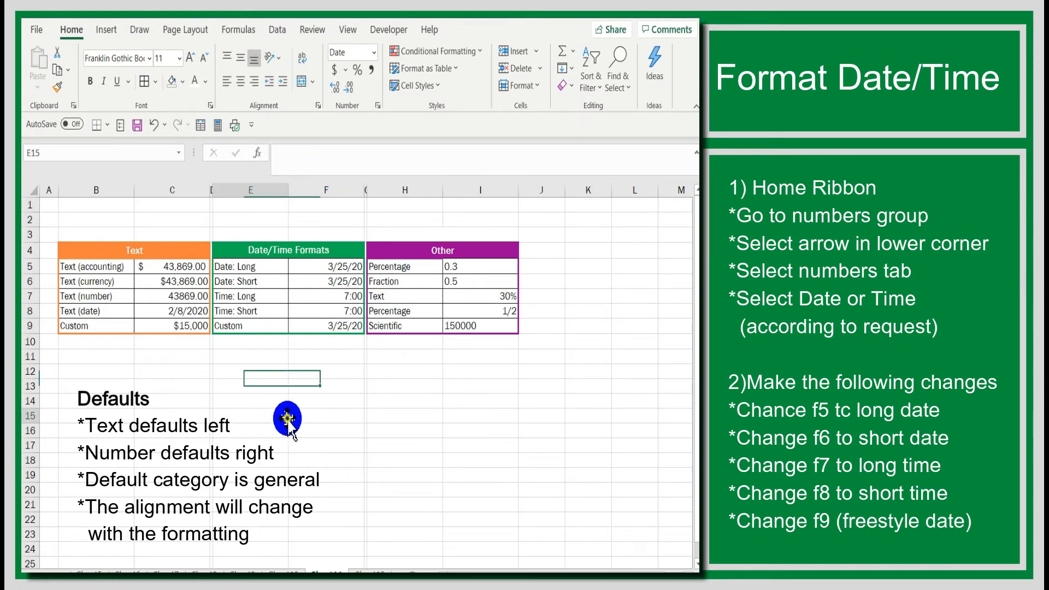
Format the date in cell F5 as a long date of the type "March 14, 2012".
click(333, 266)
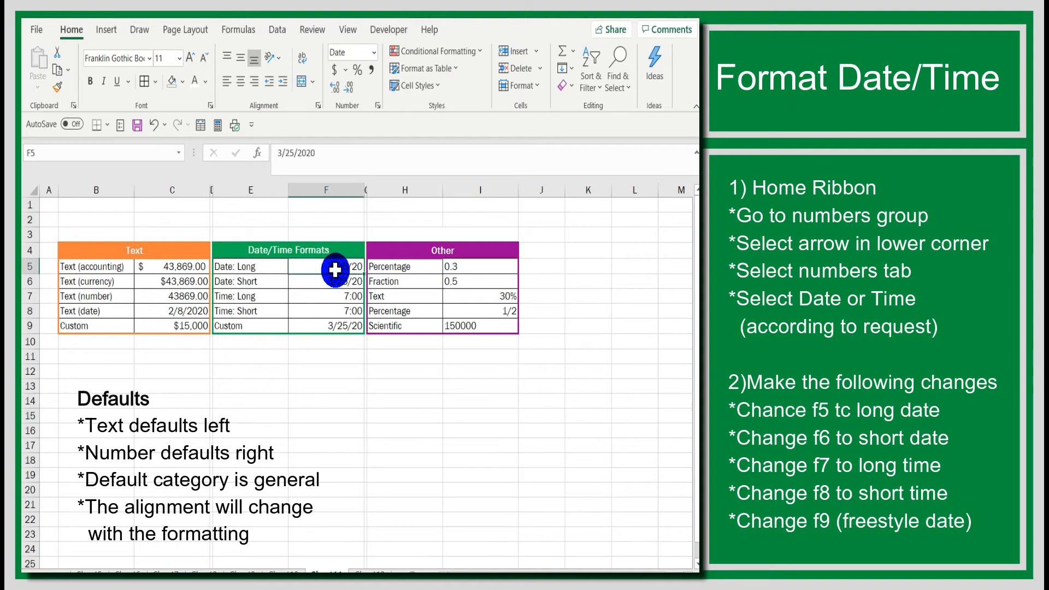
click(379, 106)
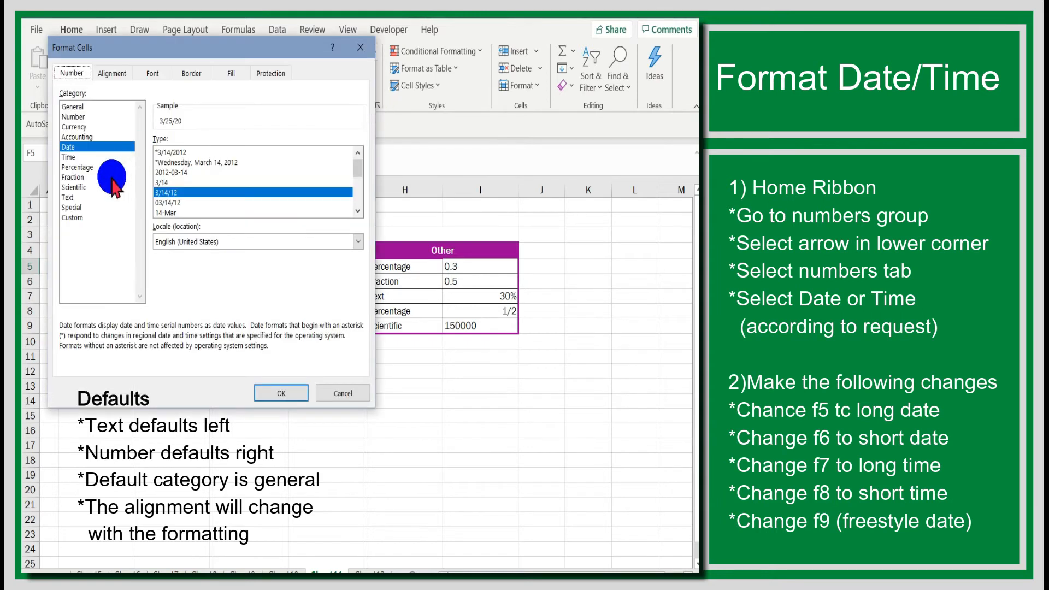
drag(198, 50, 527, 162)
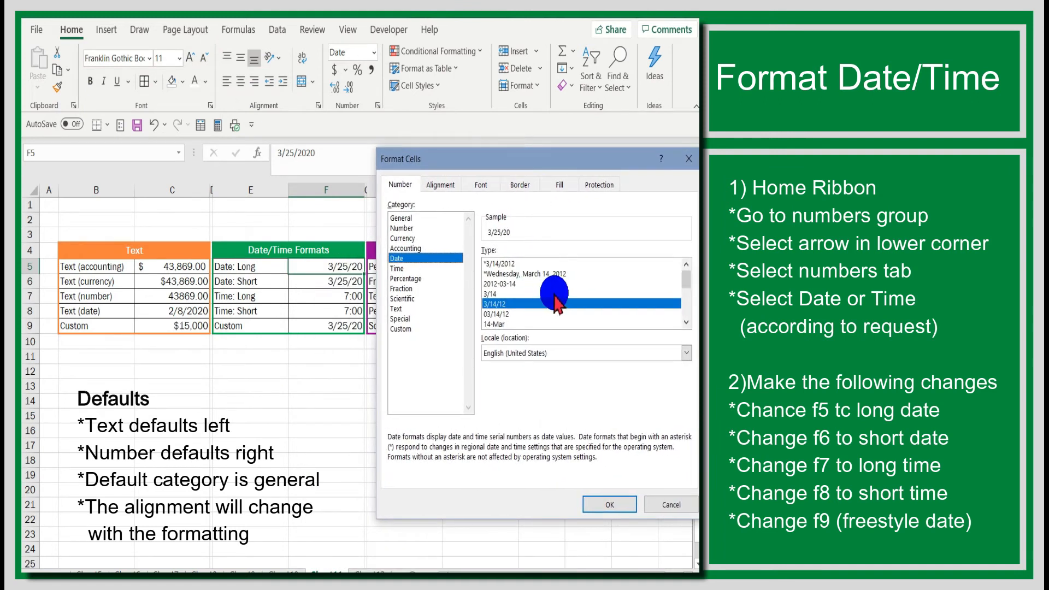
drag(682, 286, 683, 315)
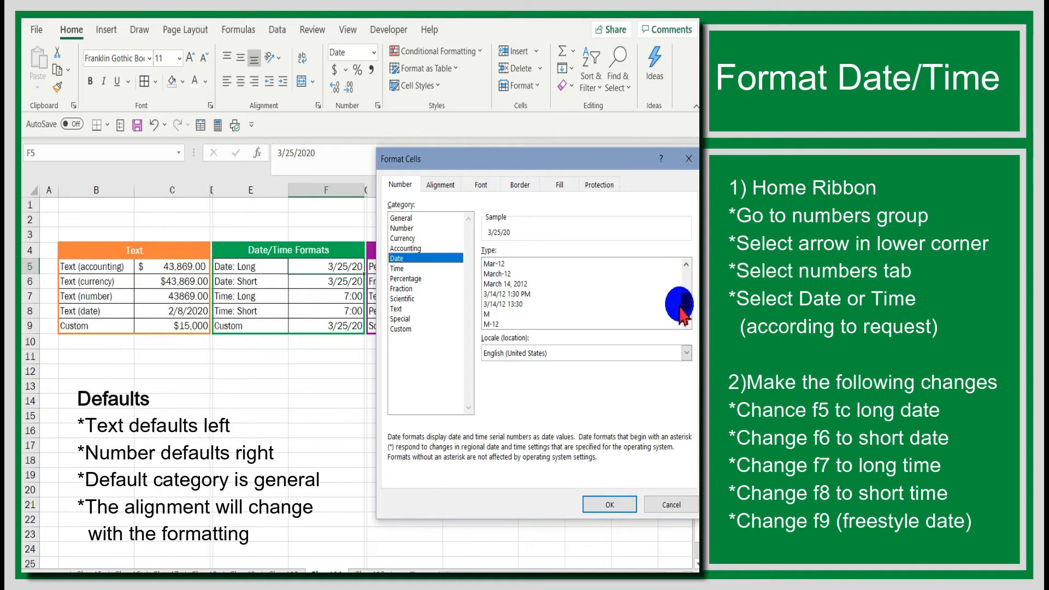
click(516, 284)
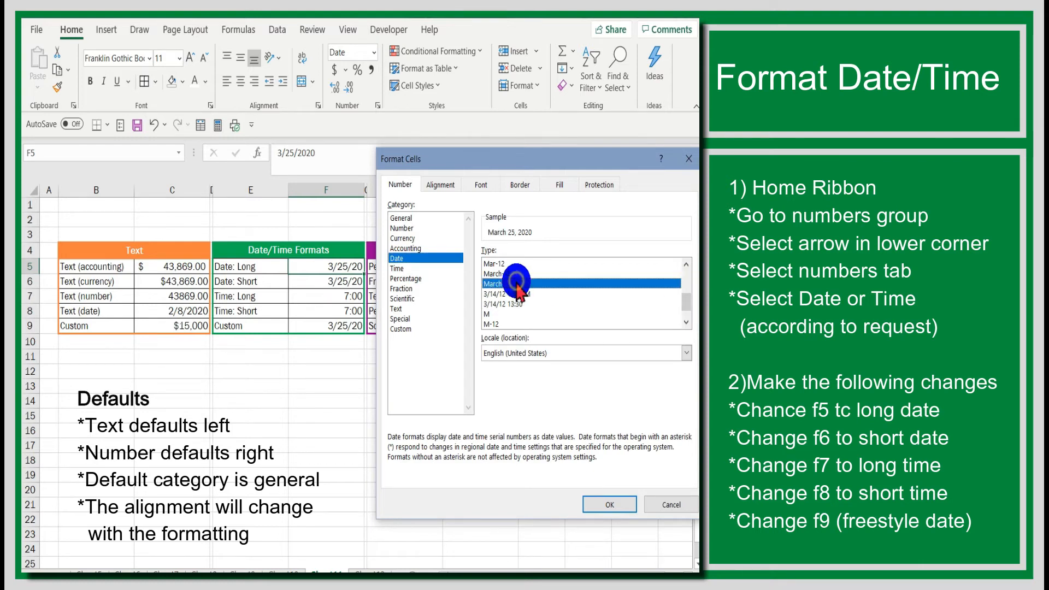
click(607, 504)
click(579, 475)
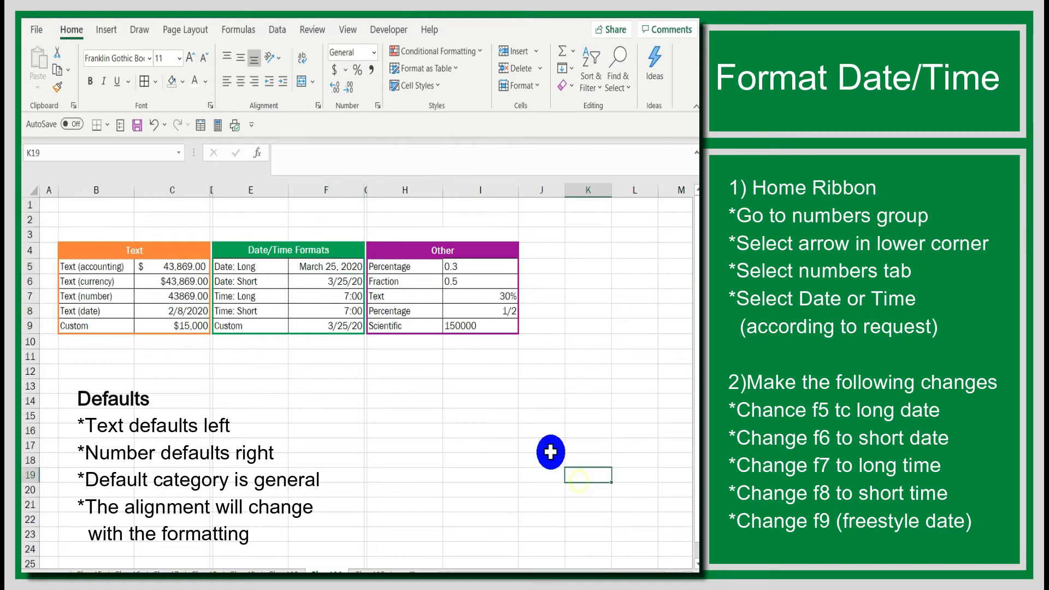
Format the date in cell F6 as a short date of the type "3/14", using the full set of number formats.
click(325, 283)
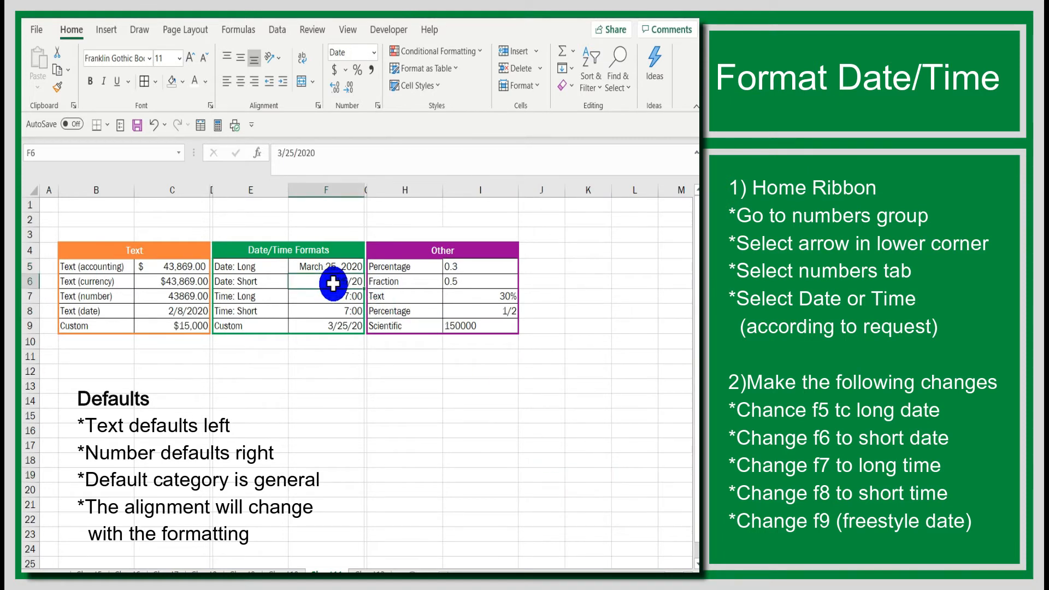
click(372, 54)
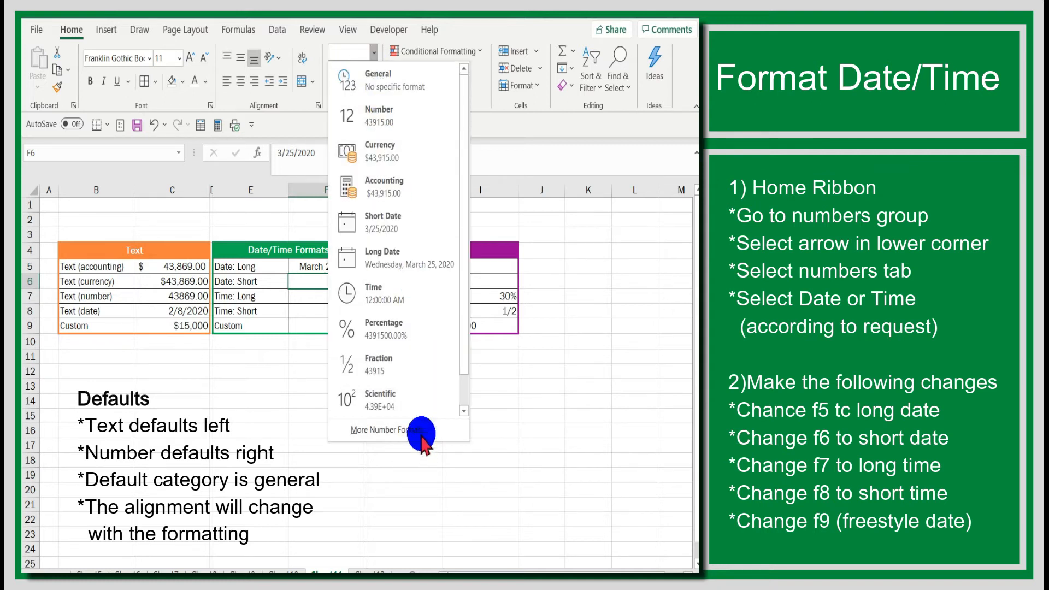
click(546, 413)
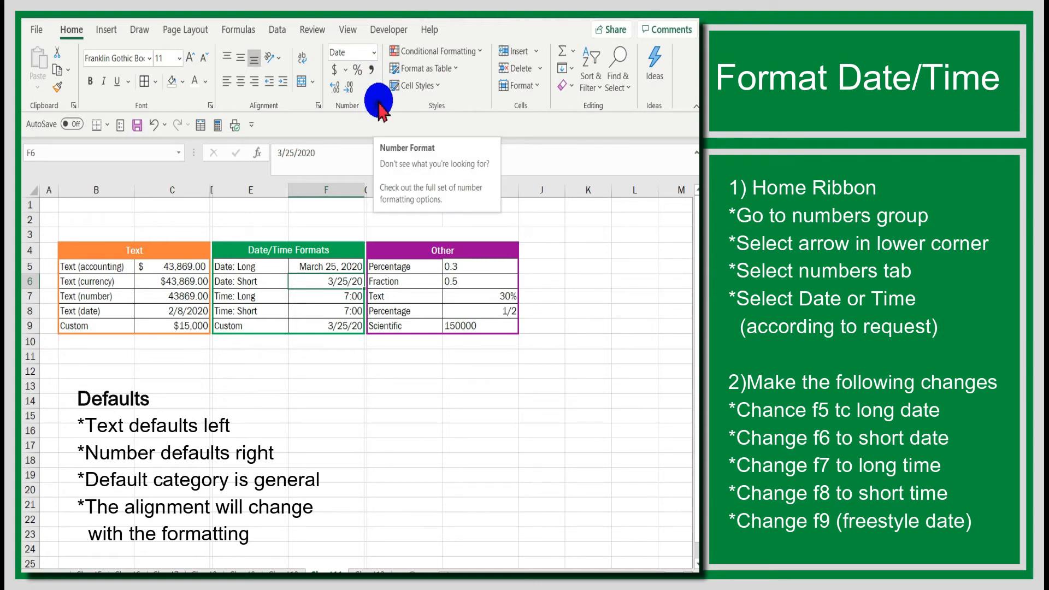
click(373, 52)
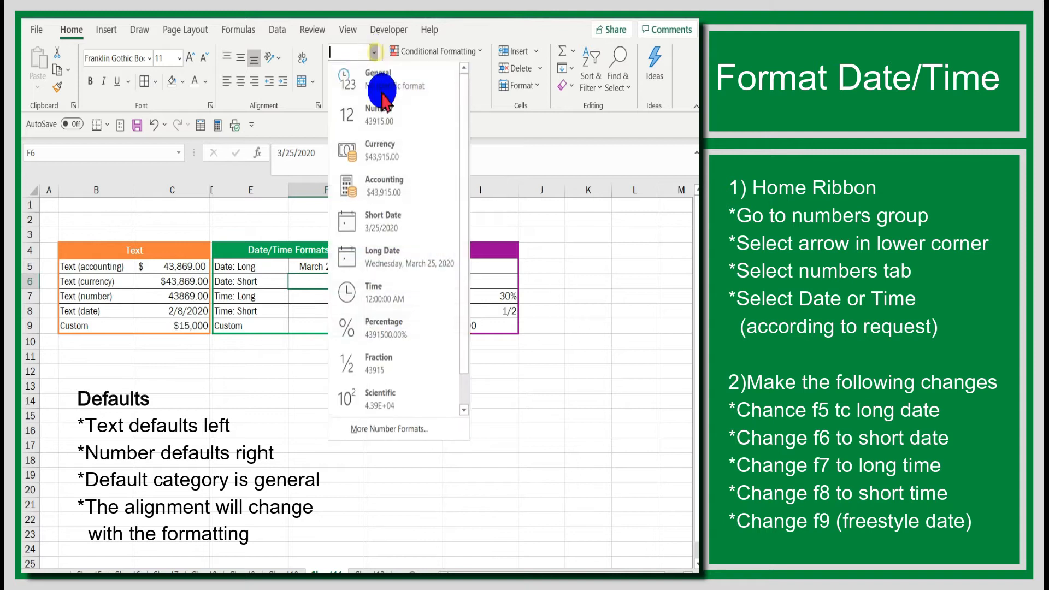
click(397, 430)
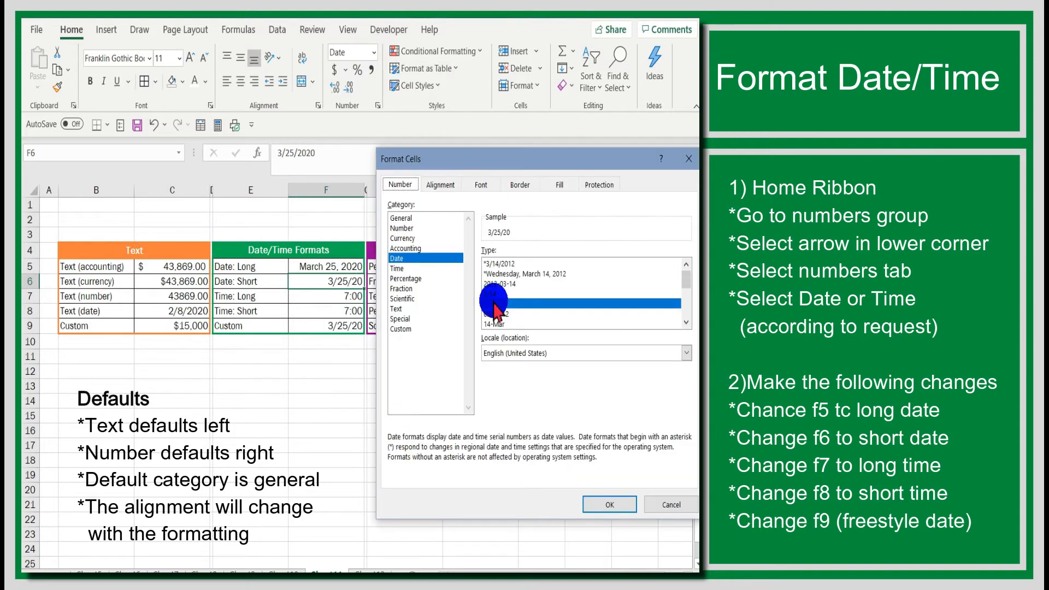
drag(495, 167, 486, 132)
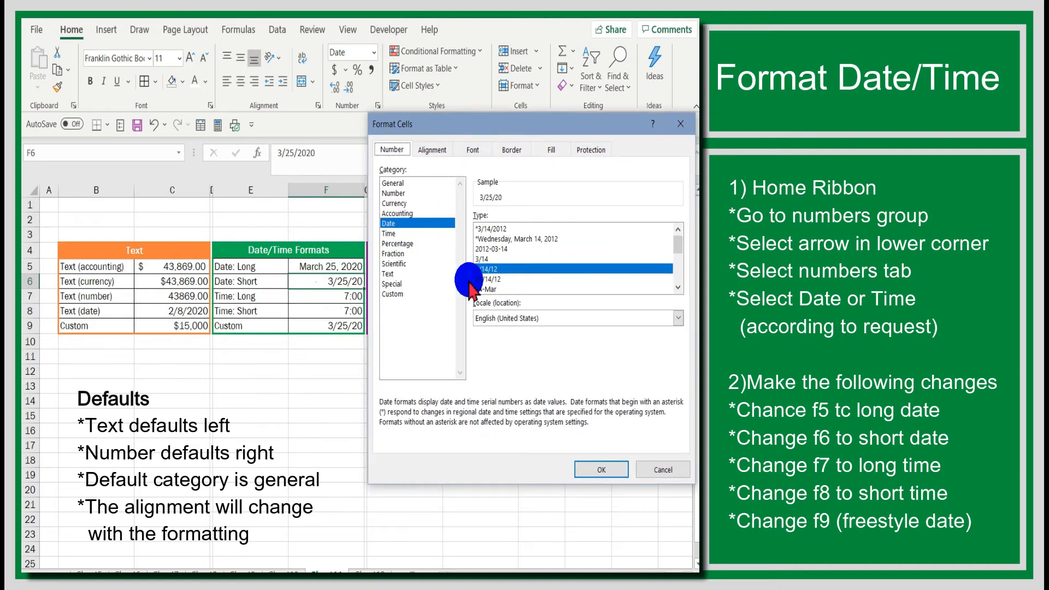
click(484, 259)
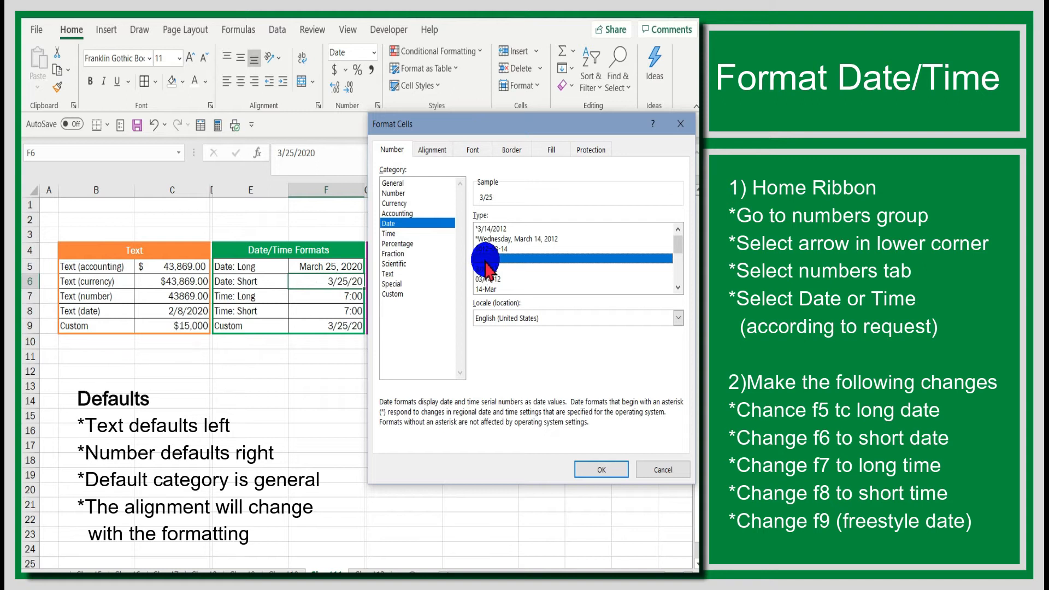
click(601, 470)
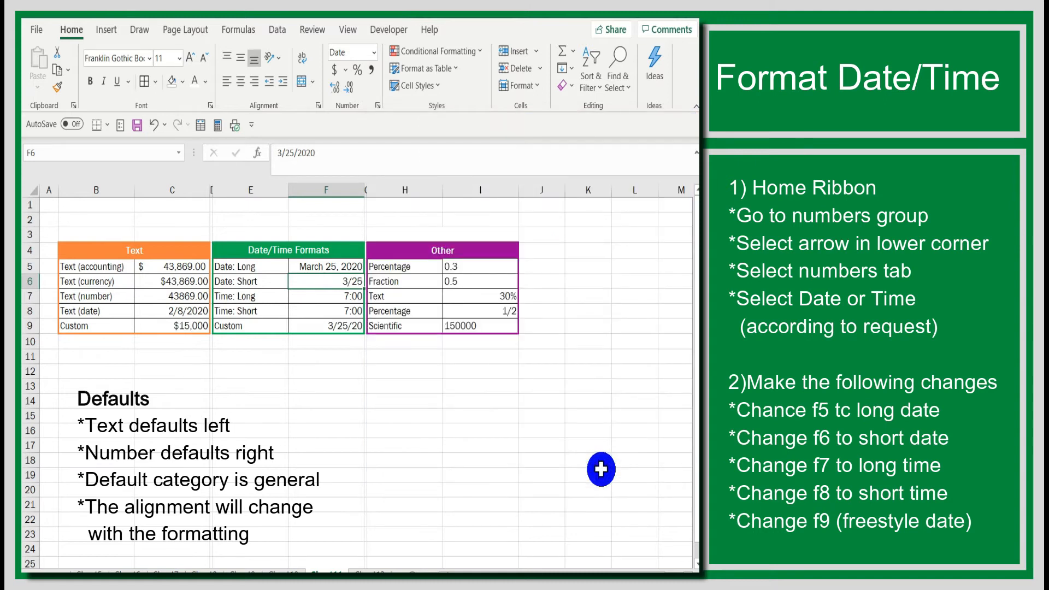
click(600, 465)
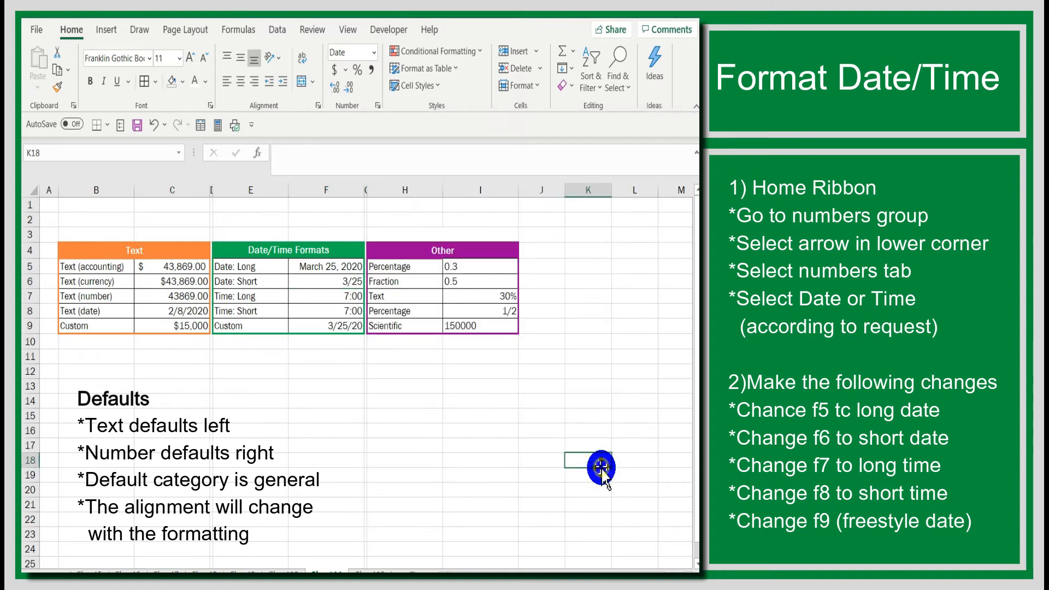
Format the time in cell F7 as a long time of the type "1:30:55 PM", using the full set of number formats.
click(335, 298)
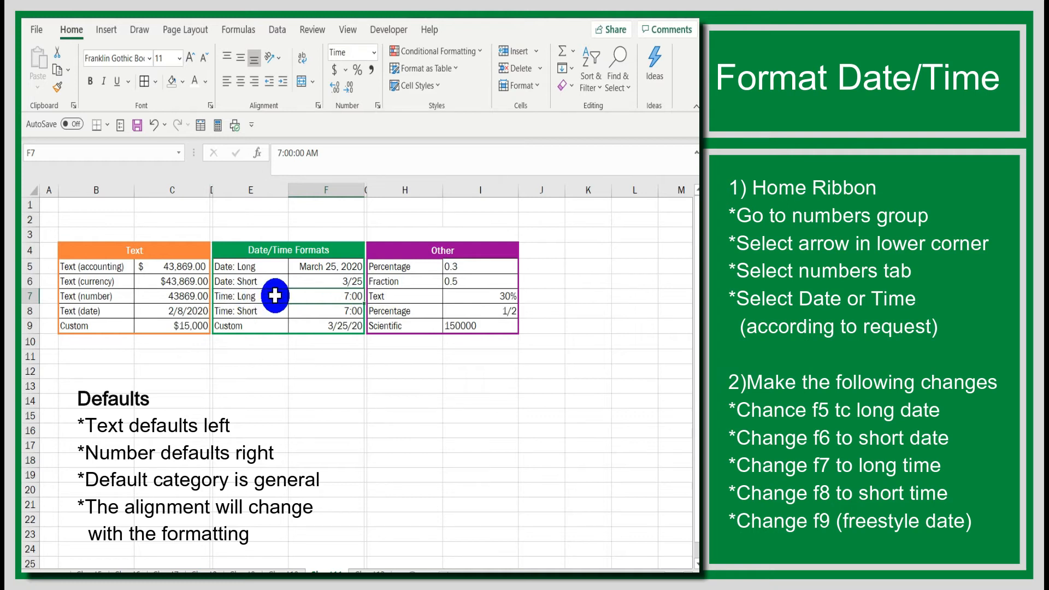
click(377, 107)
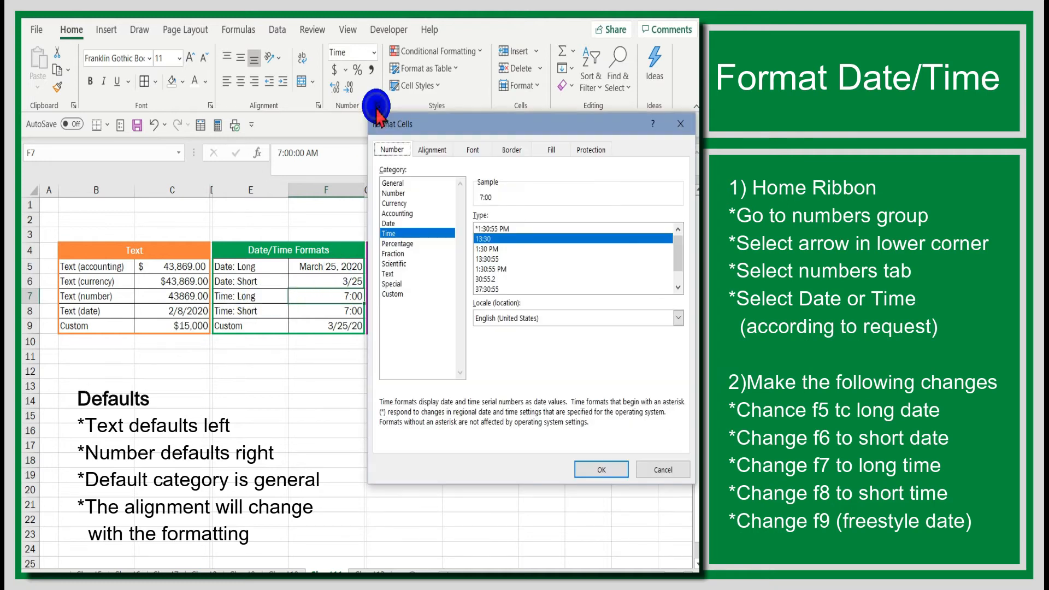
click(495, 270)
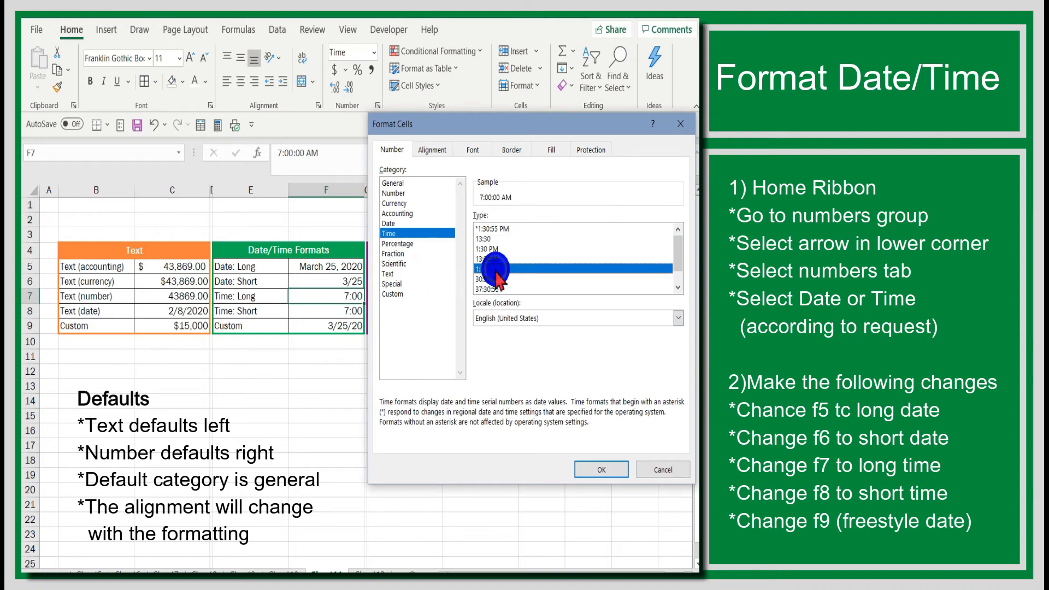
click(591, 469)
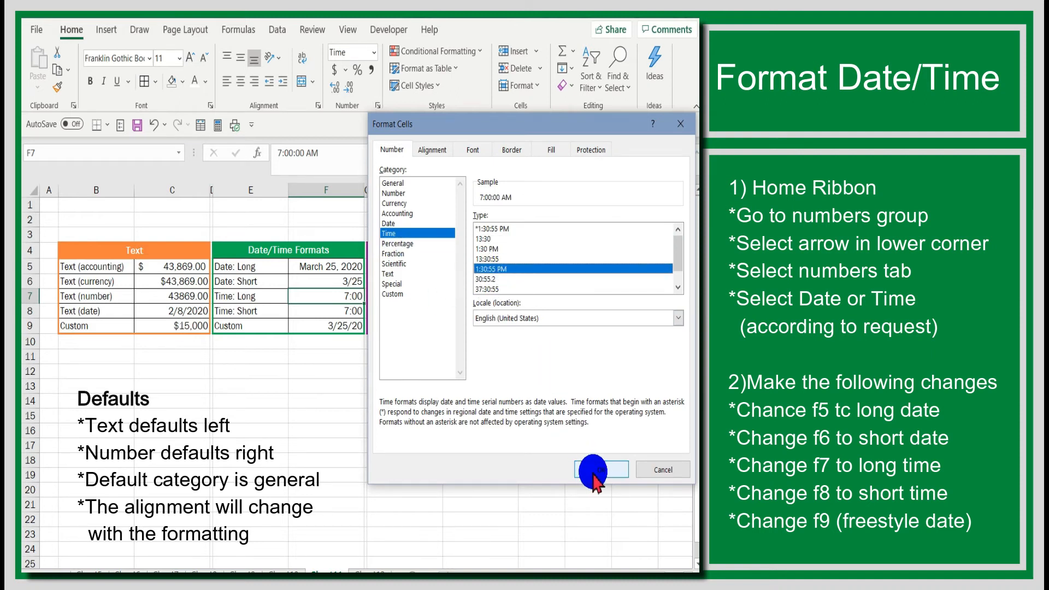
click(592, 472)
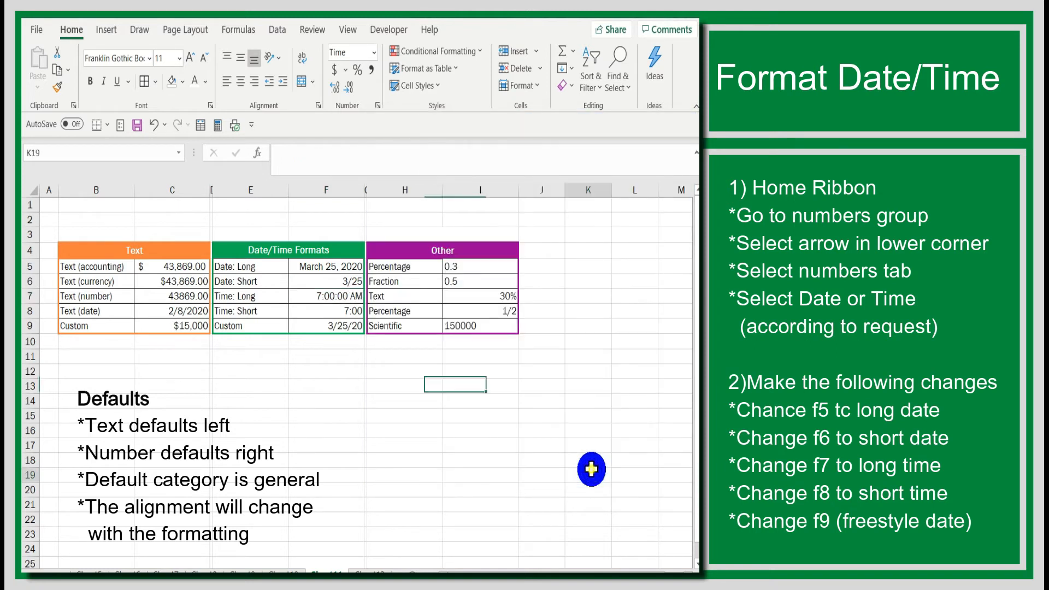
Format the time in cell F8 as a short time of the type "1:30 PM".
click(348, 309)
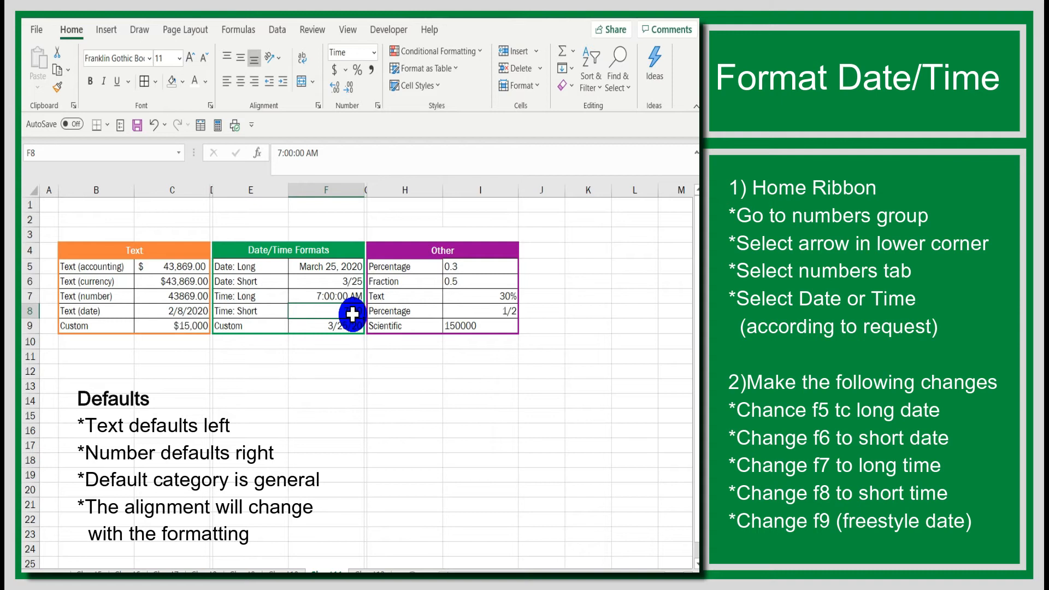
click(377, 107)
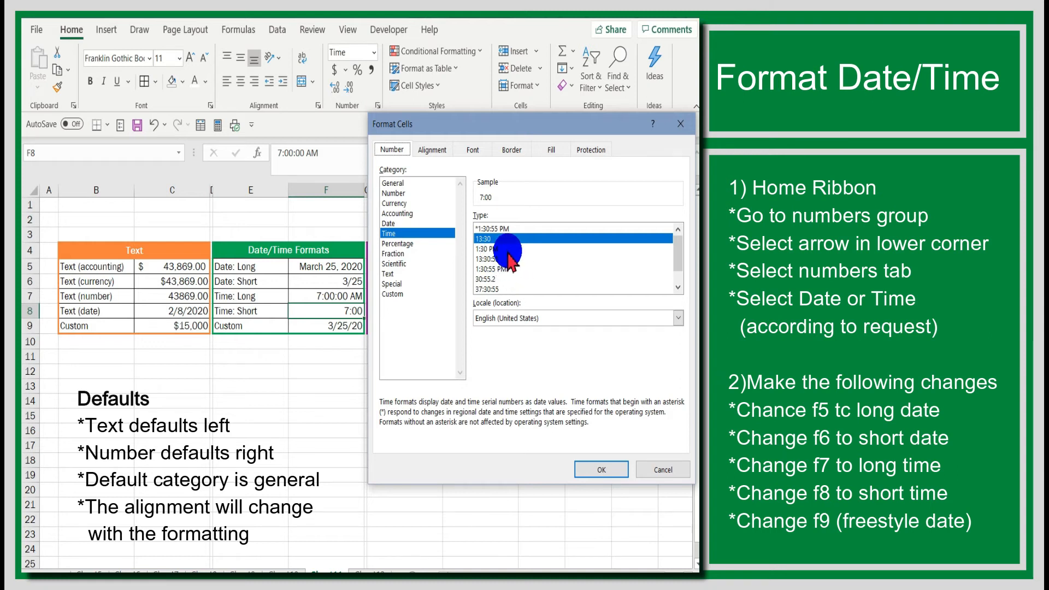
click(485, 249)
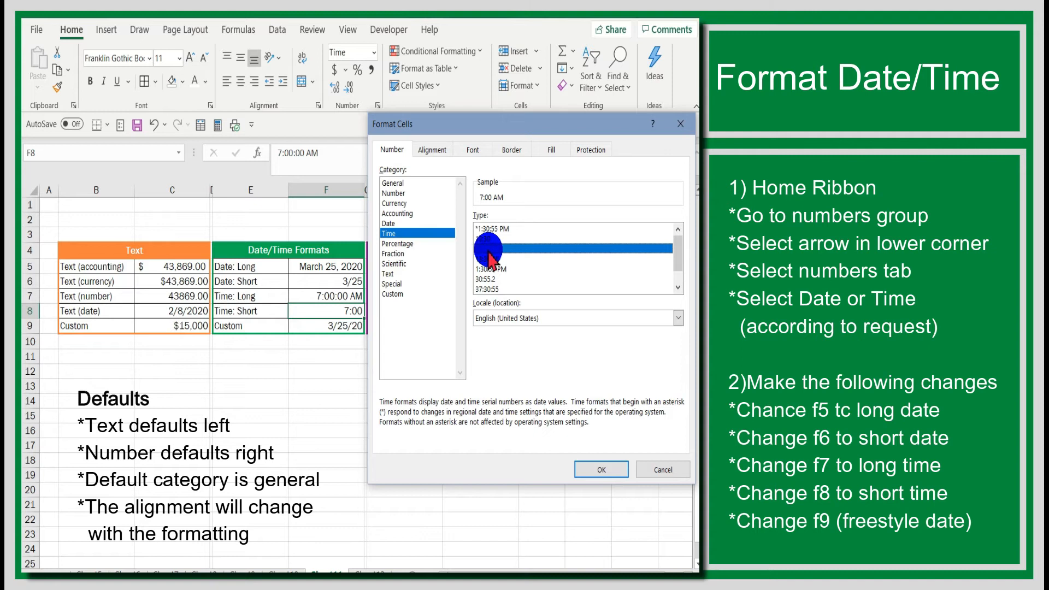
click(601, 469)
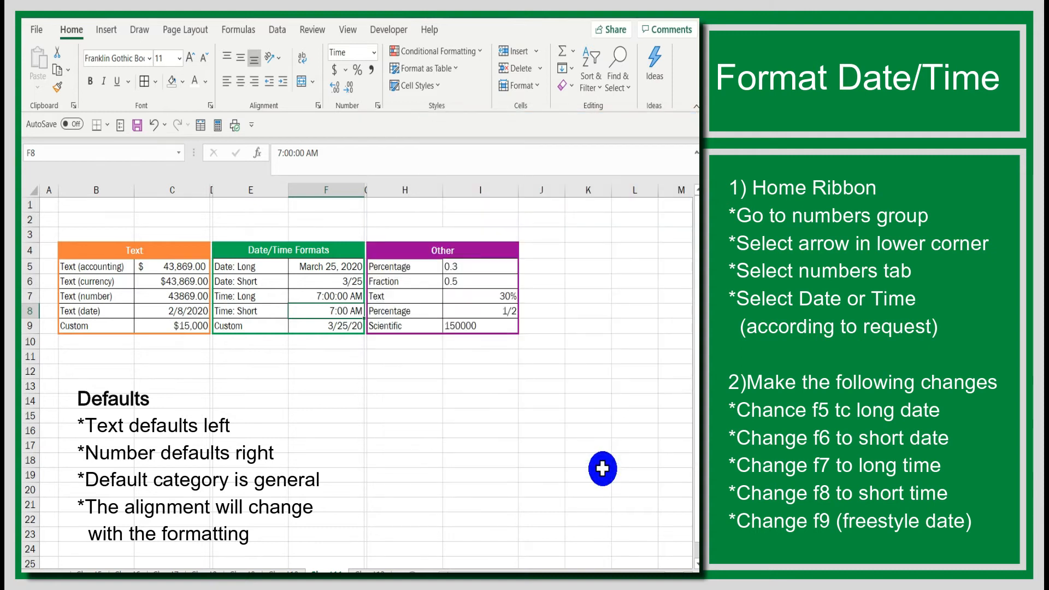
click(603, 468)
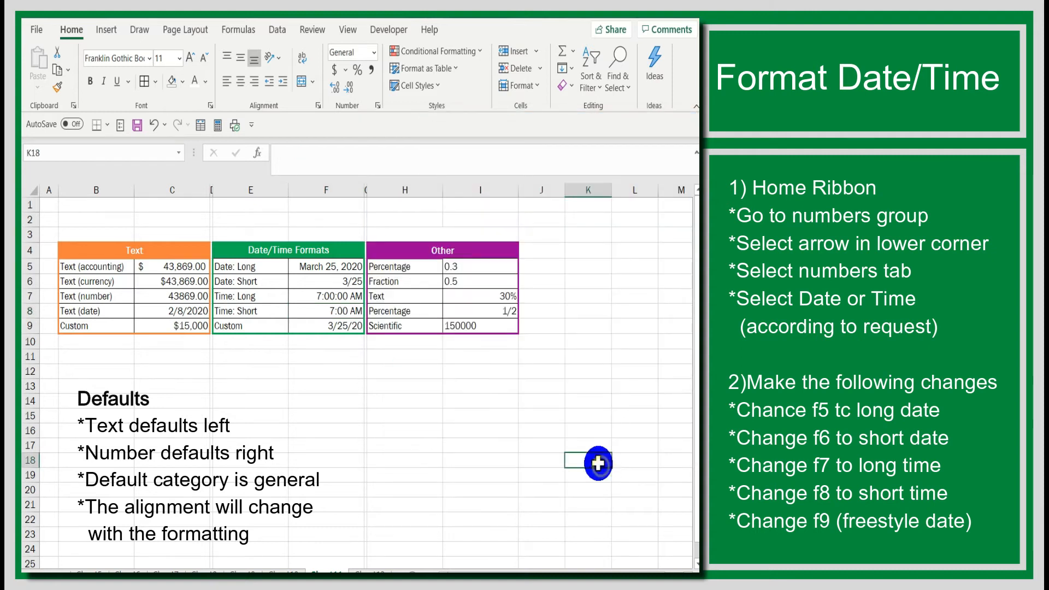
Review the date and time cells F5 to F9 one after another.
click(336, 264)
click(342, 277)
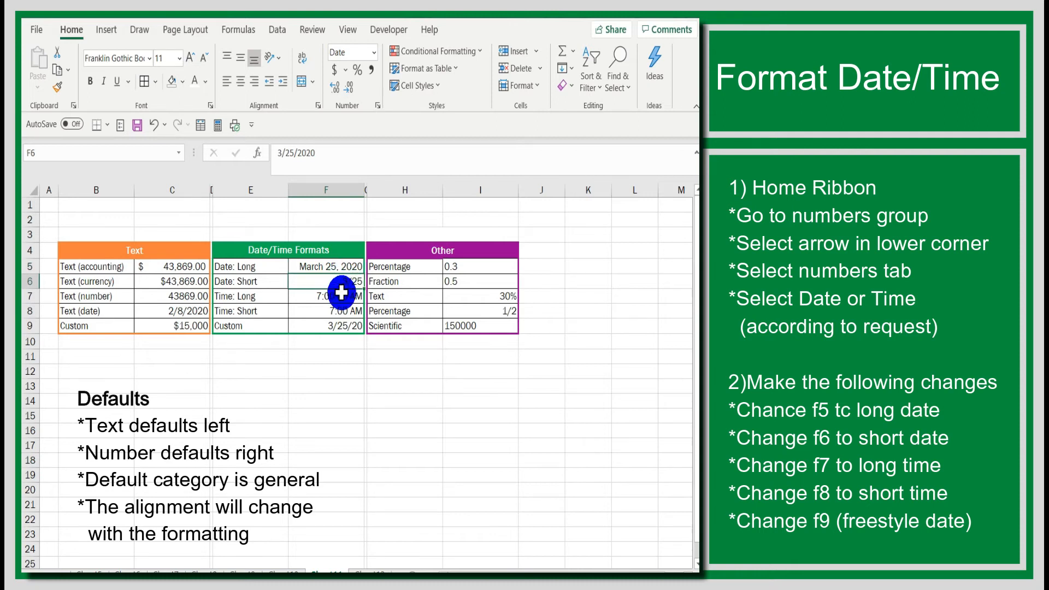
click(341, 295)
click(344, 311)
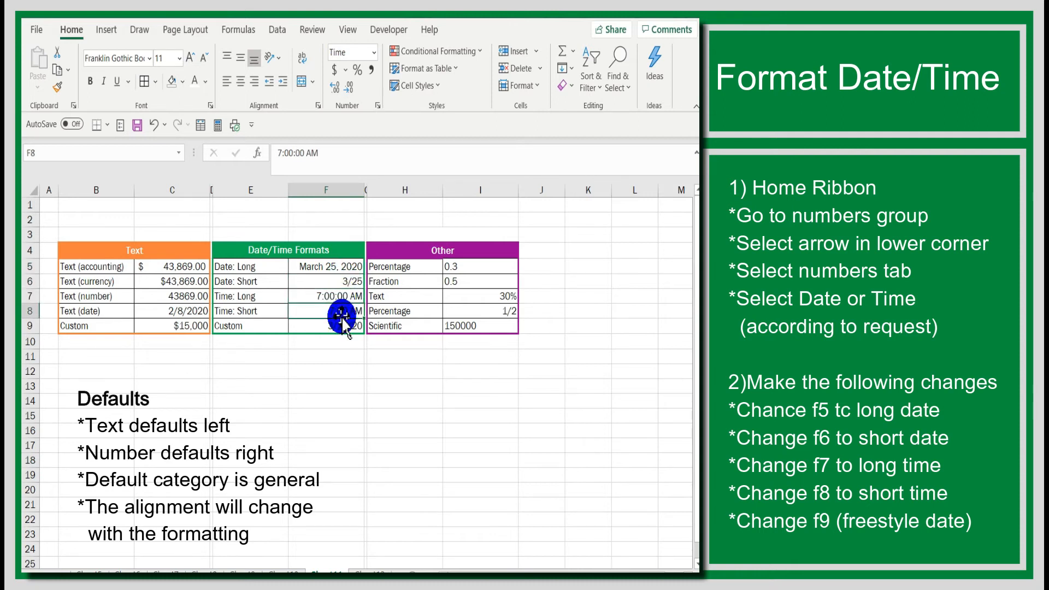
click(343, 326)
click(330, 360)
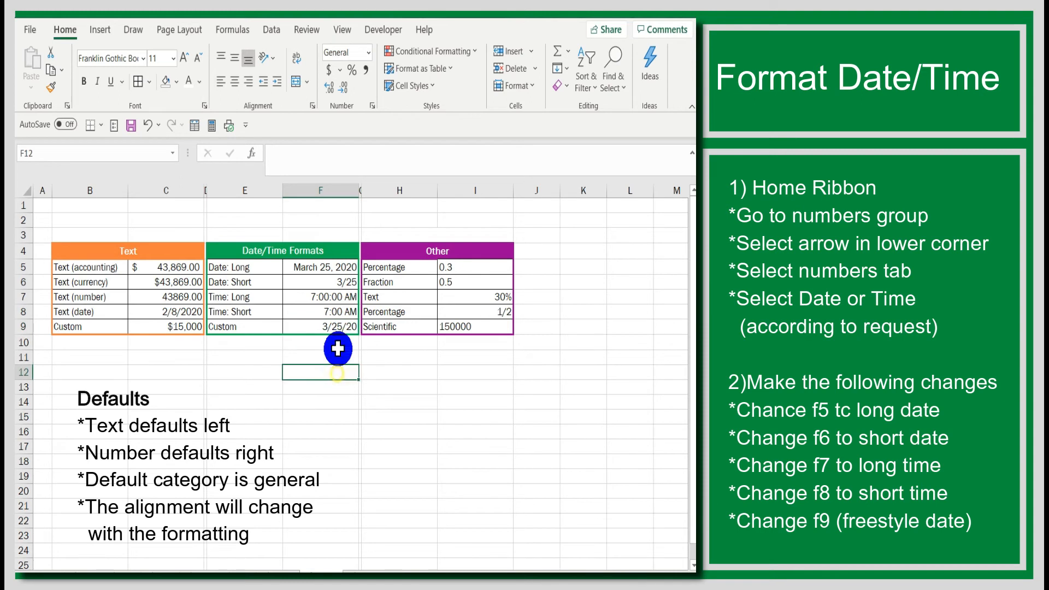
Give the date in cell F9 the custom format mmm-yy, starting from the existing mmm-yyyy code.
click(339, 325)
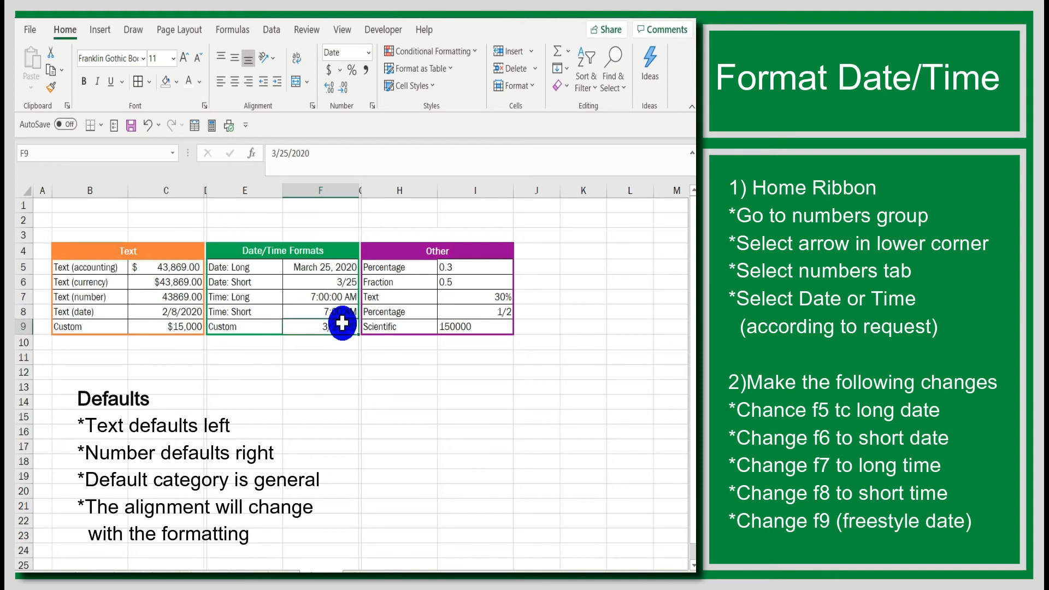
click(372, 106)
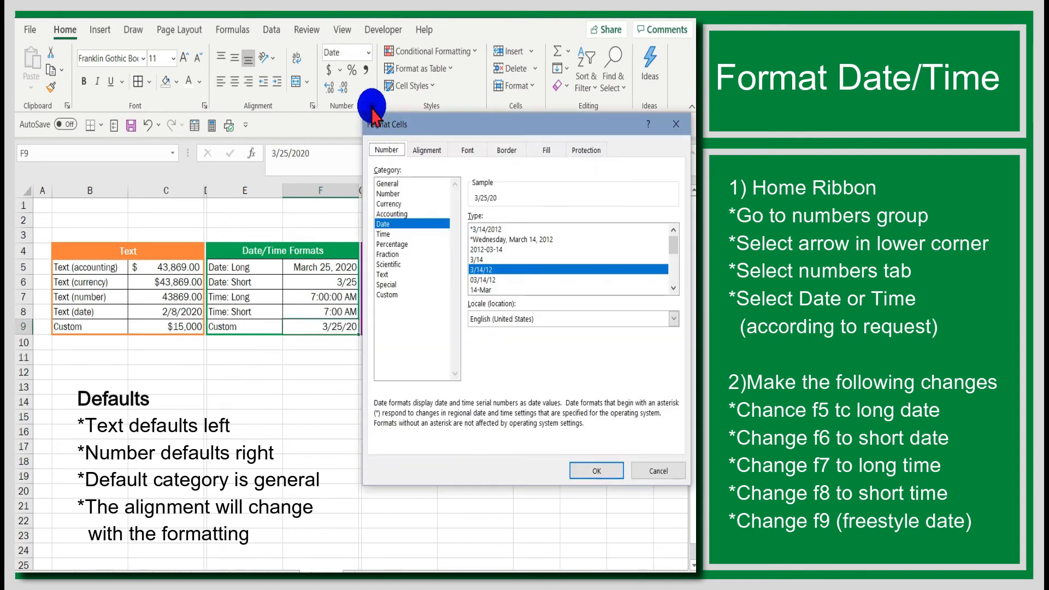
click(391, 295)
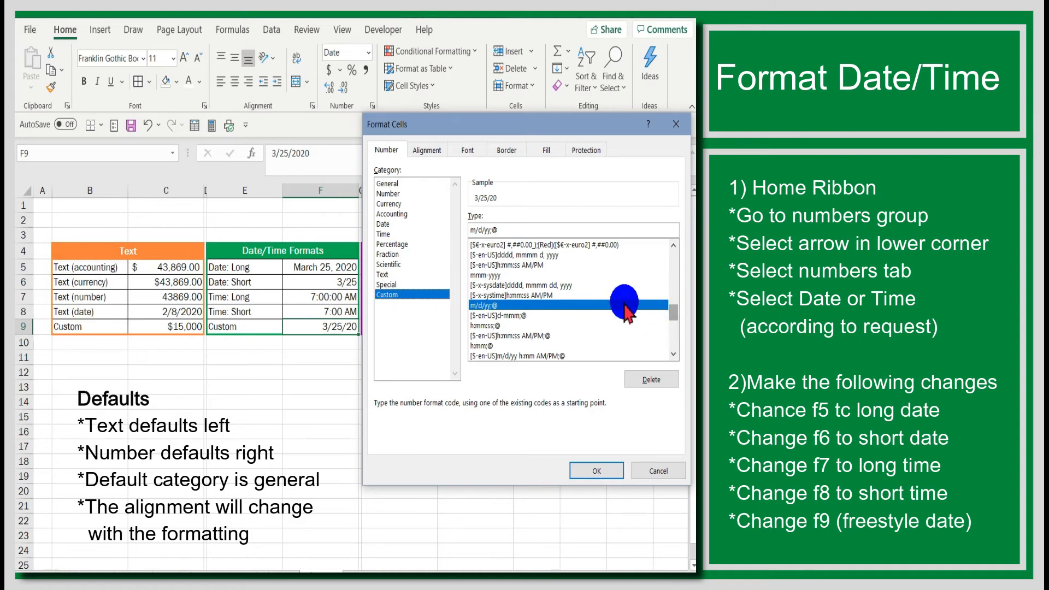
click(486, 276)
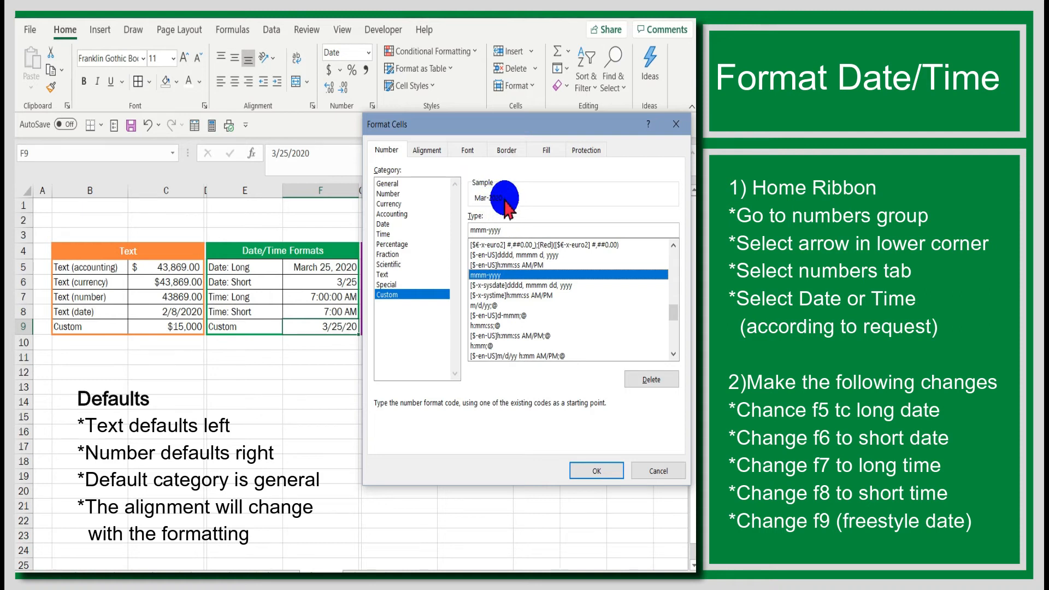
click(506, 230)
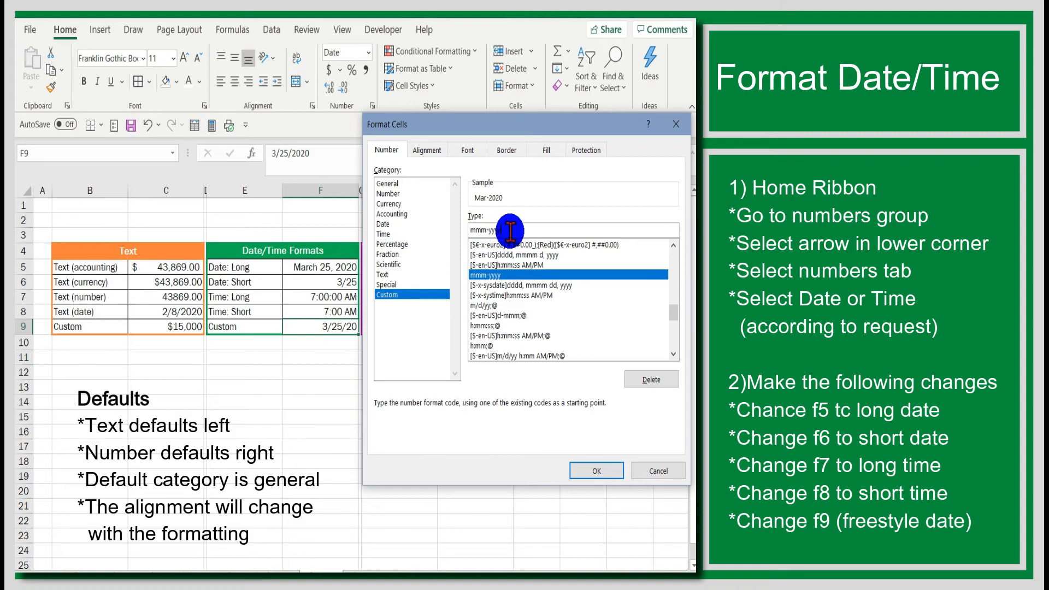
key(BackSpace)
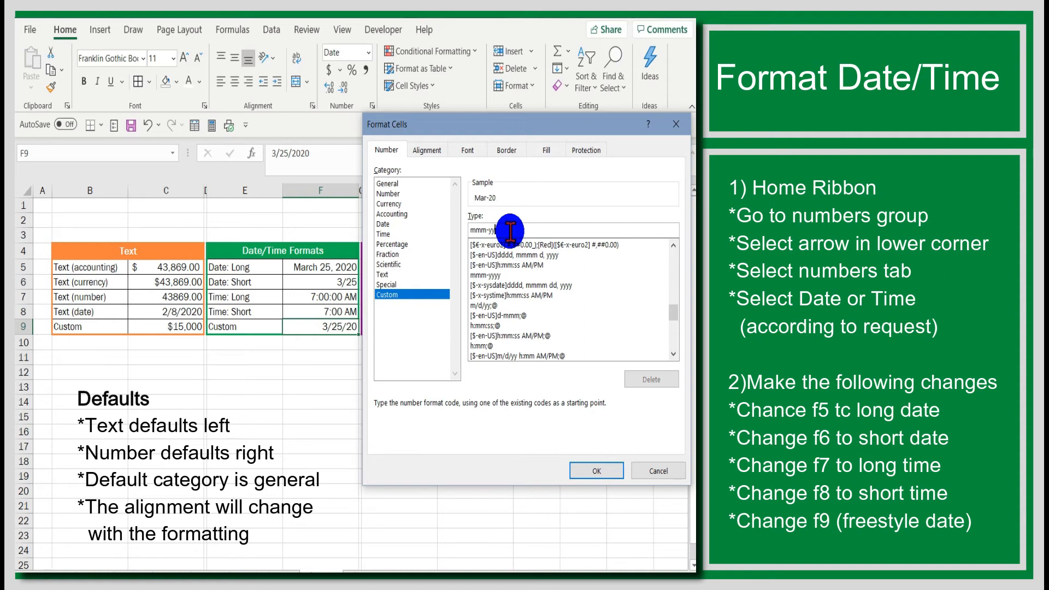
click(597, 470)
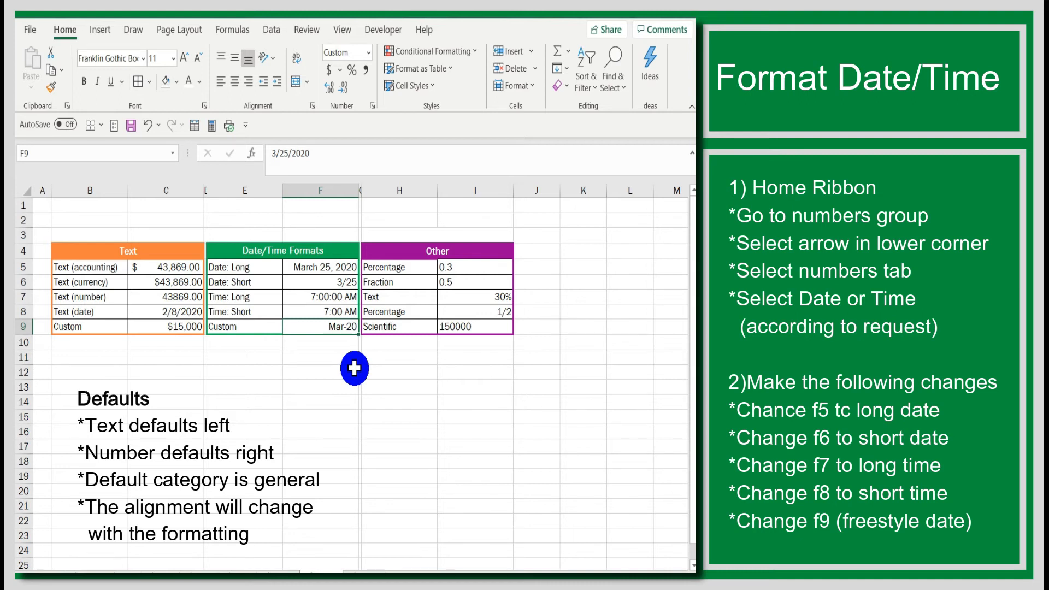
click(441, 388)
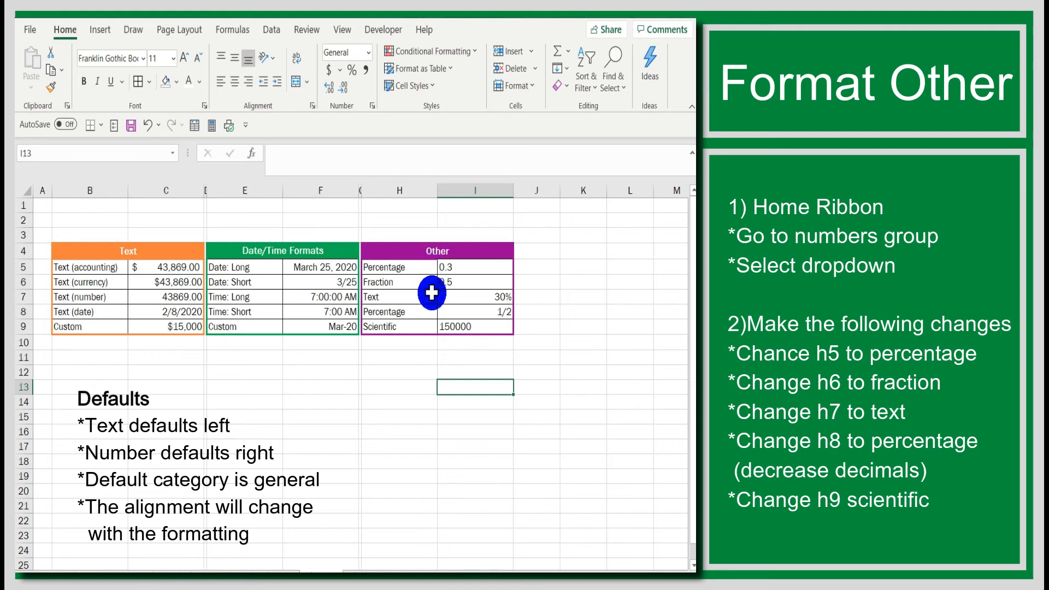
Format cell I5 as a percentage and cell I6 as a fraction, using the preset number formats.
click(480, 266)
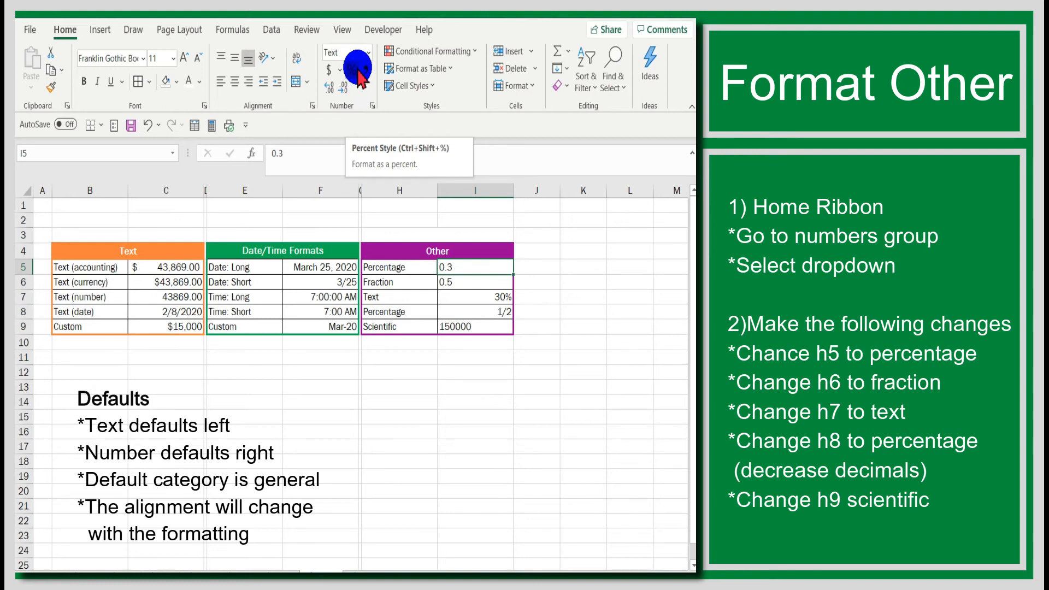
click(368, 52)
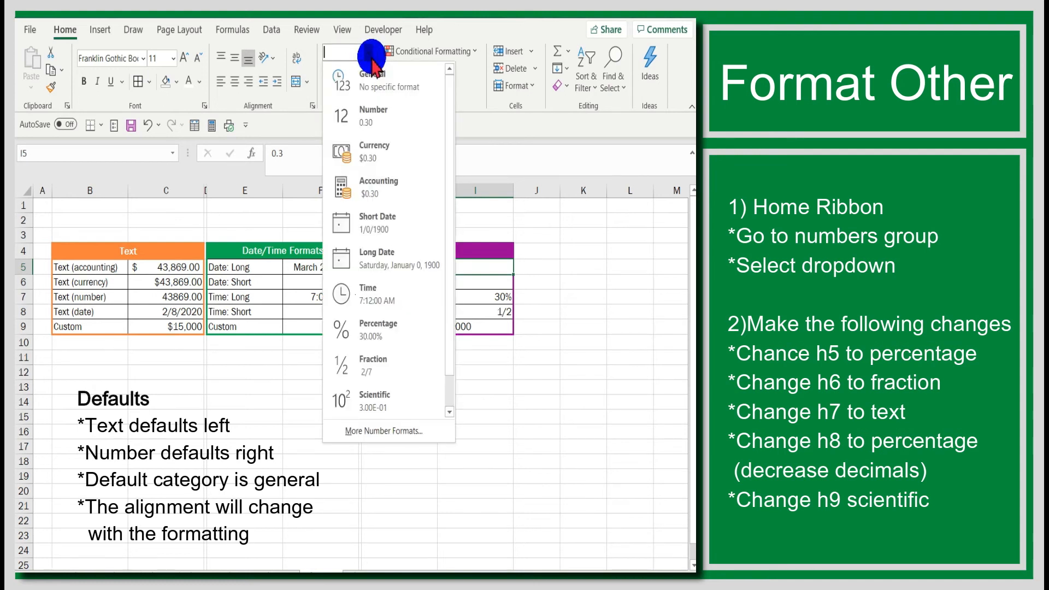
click(395, 327)
click(480, 283)
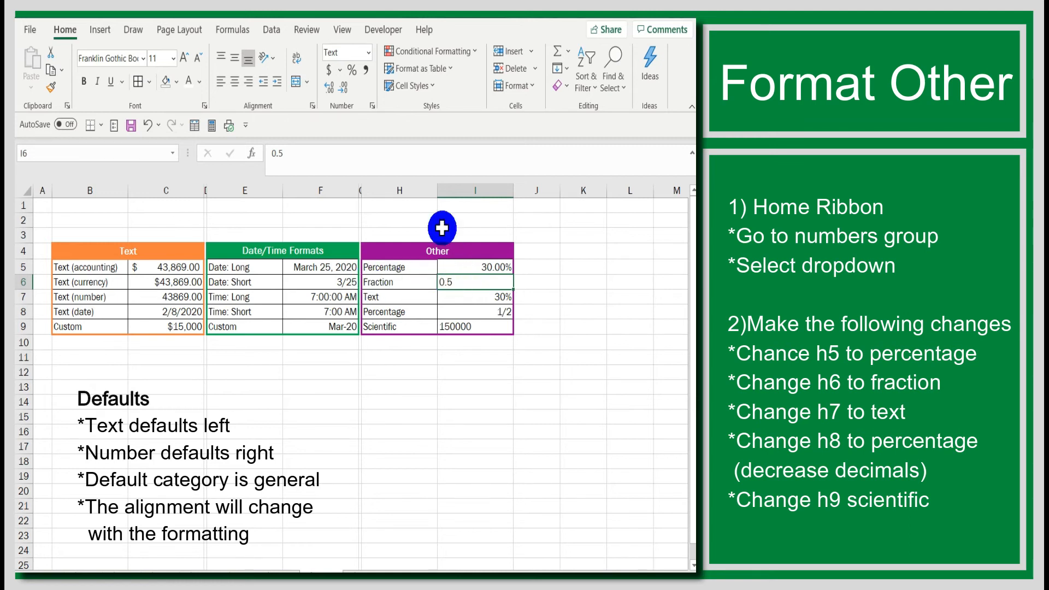
click(368, 53)
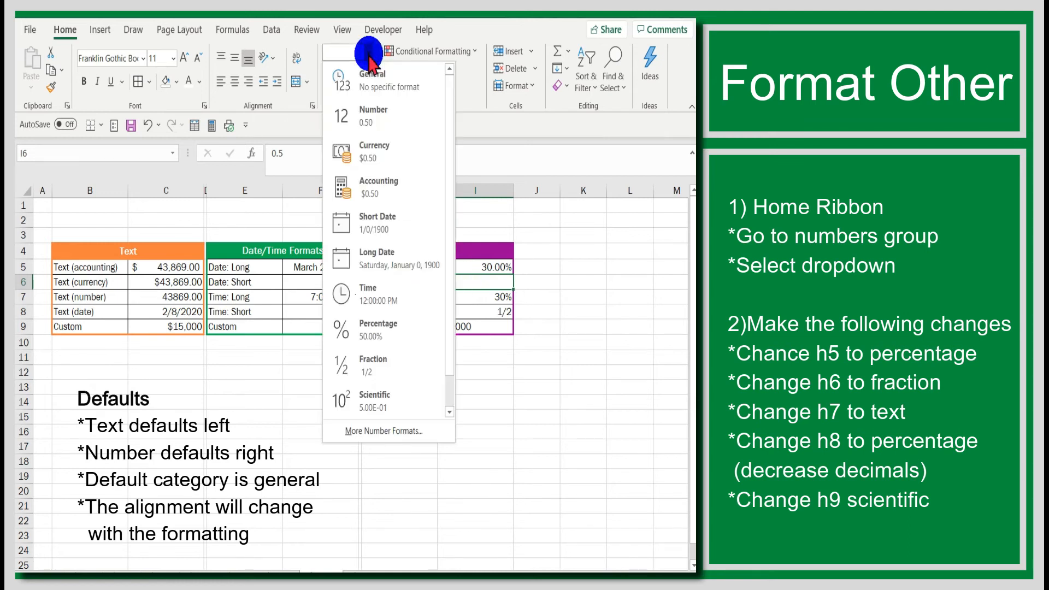
click(376, 365)
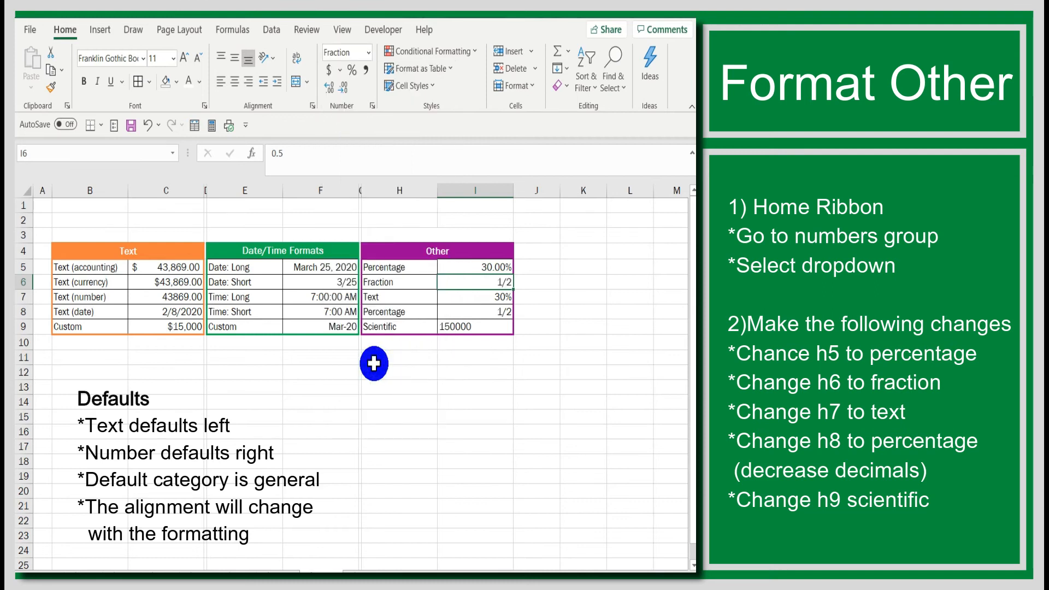
Format the percentage value in cell I7 as text.
click(491, 296)
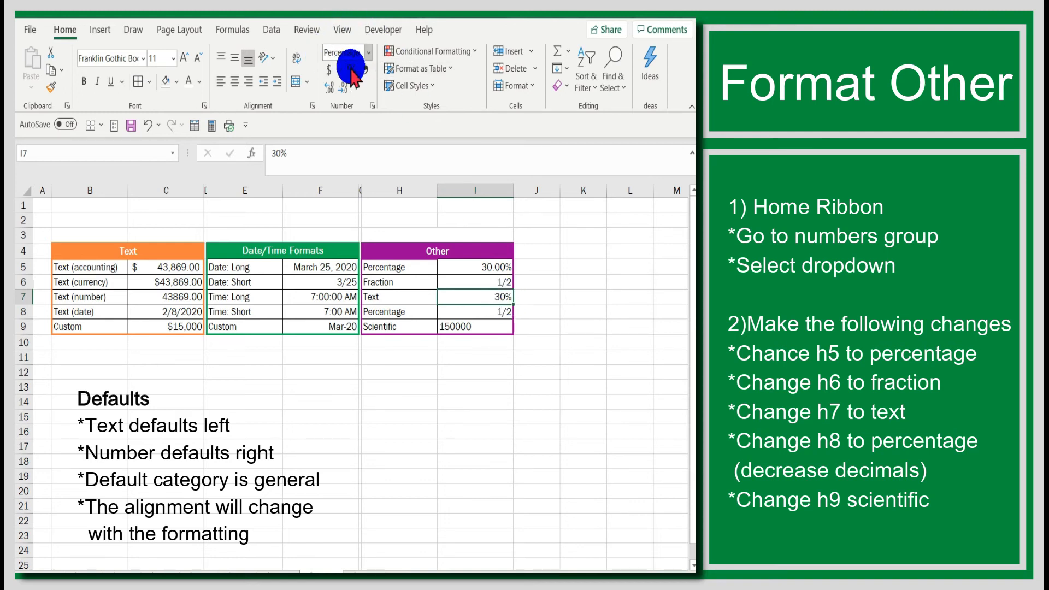
click(410, 298)
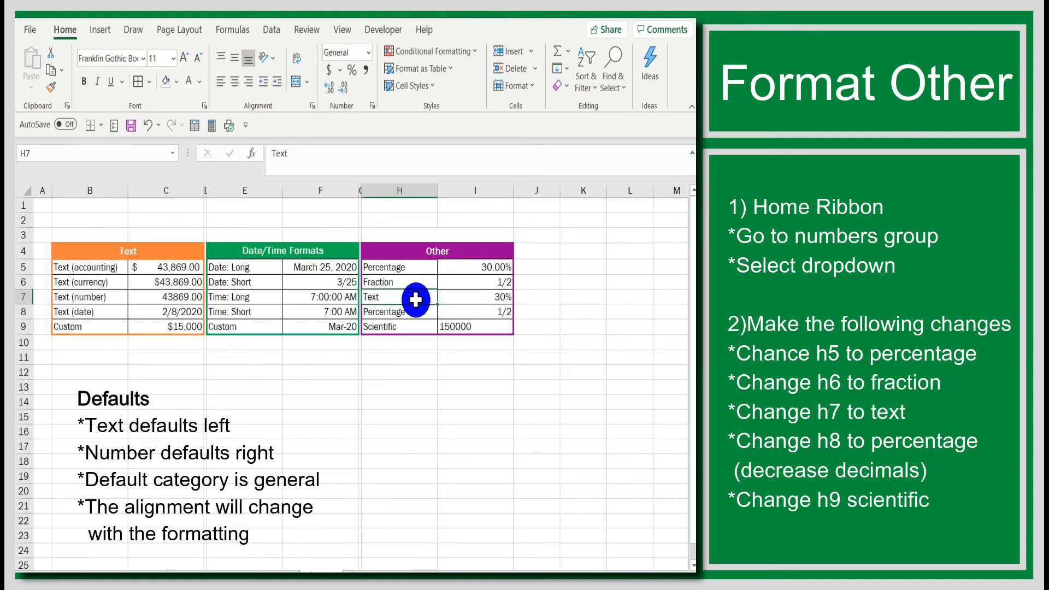
click(464, 298)
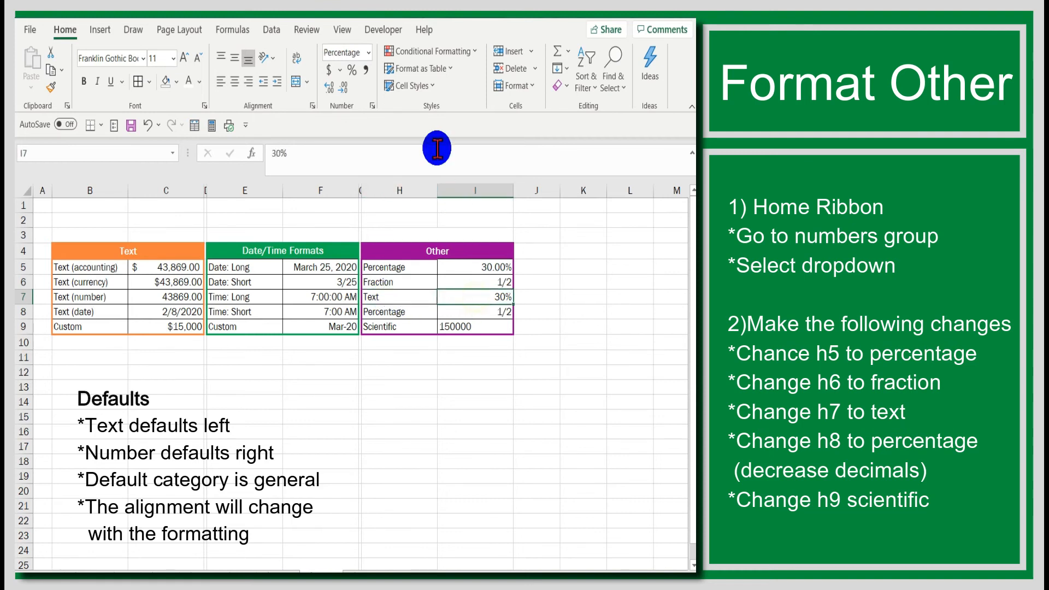
click(369, 52)
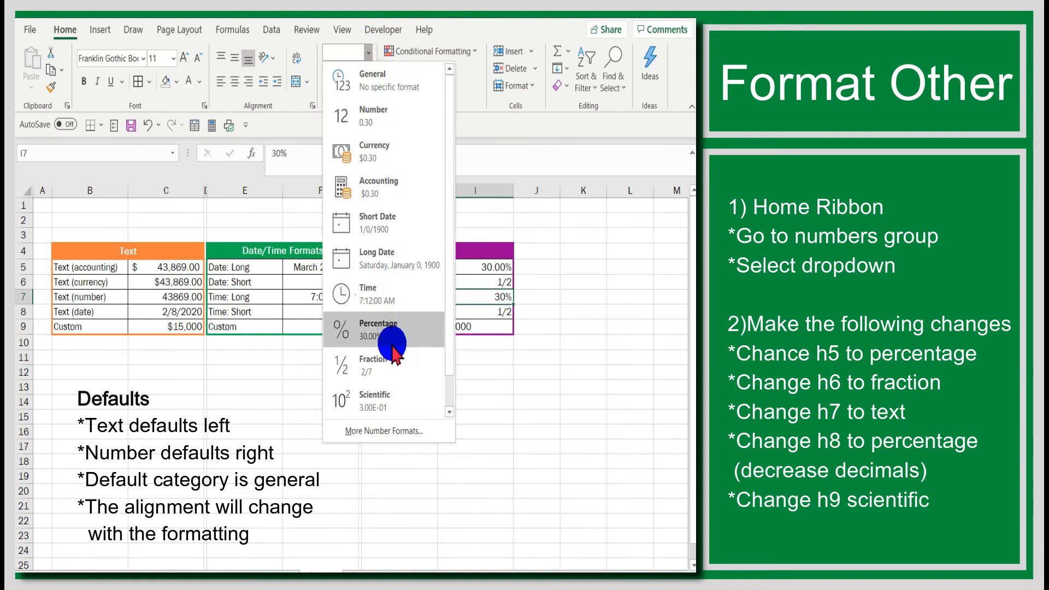
scroll(394, 350, down, 1)
click(382, 398)
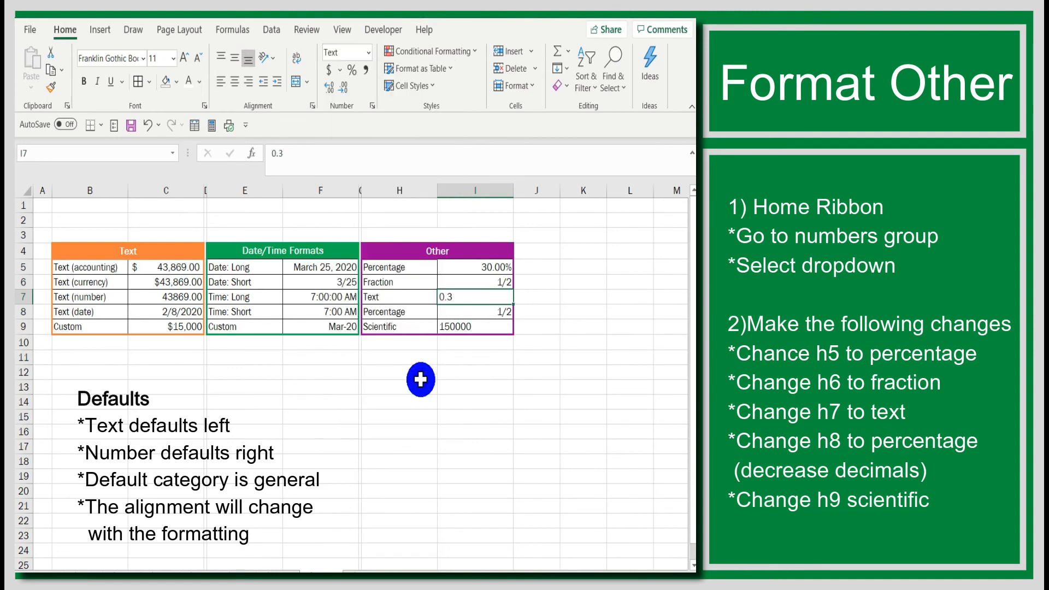
click(541, 340)
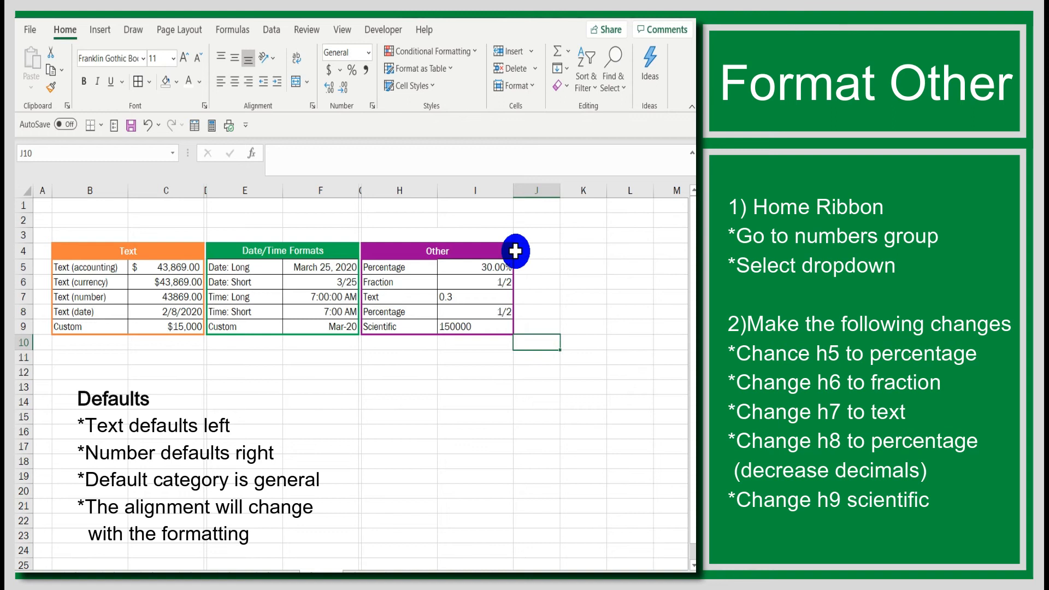
Change the format of the fraction in cell I8 to percentage.
click(483, 315)
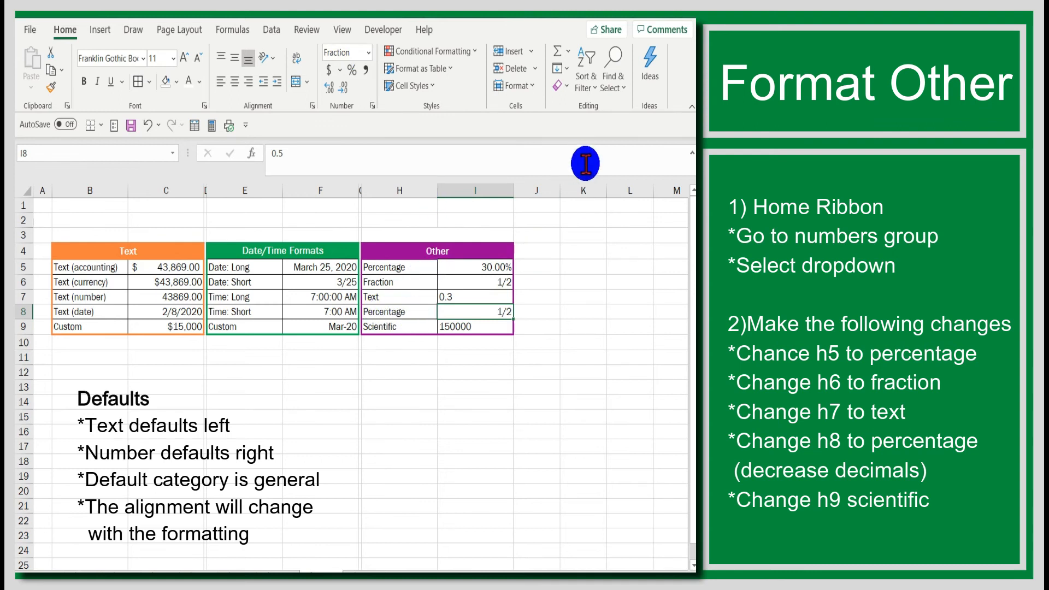
click(368, 53)
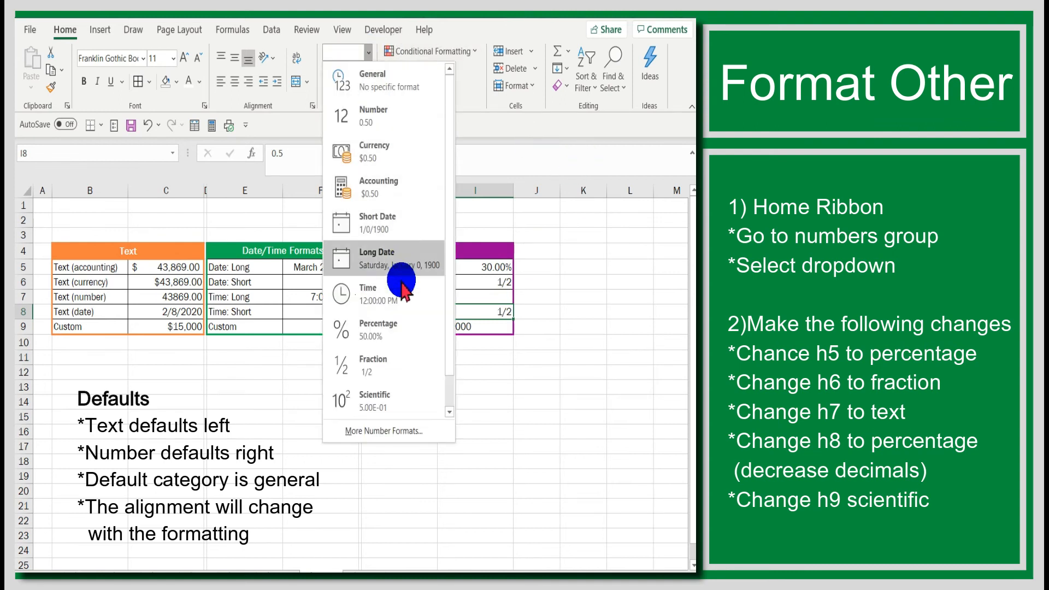
click(376, 329)
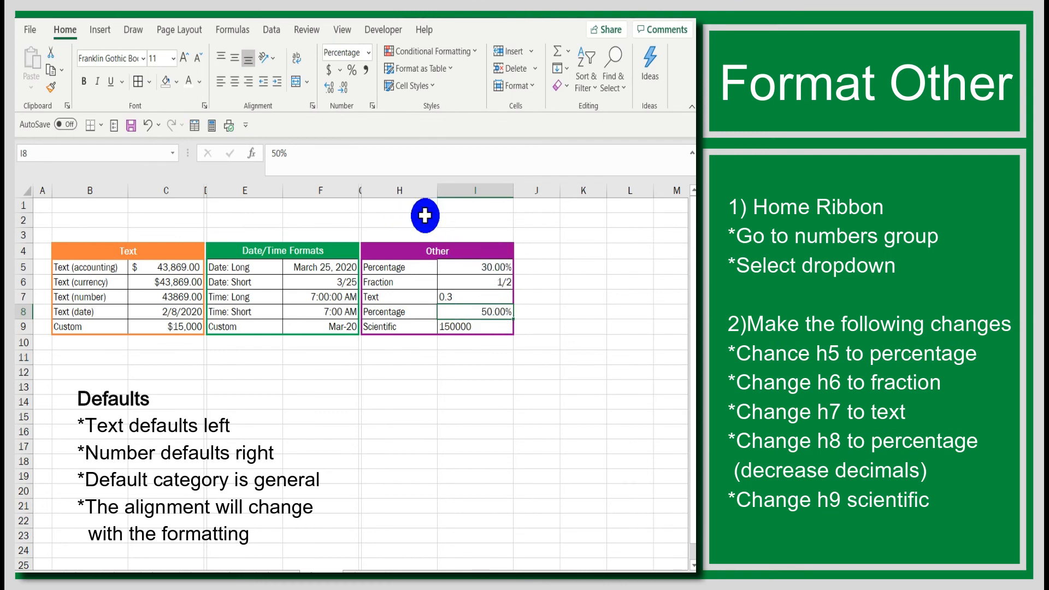
Remove both decimals from the percentage in cell I8 and format the value in cell I9 as scientific.
double_click(343, 88)
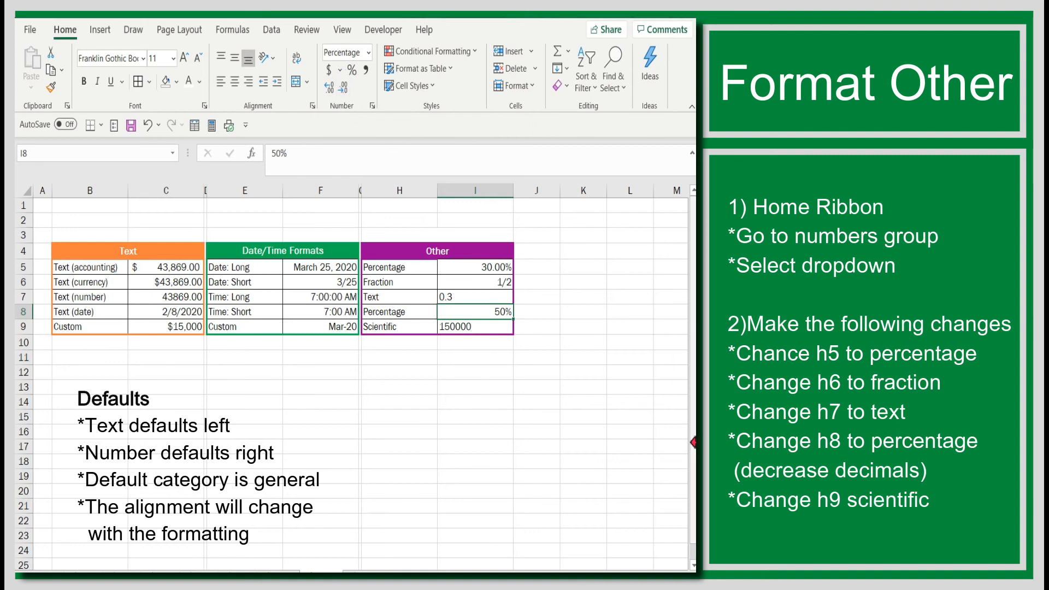
click(615, 401)
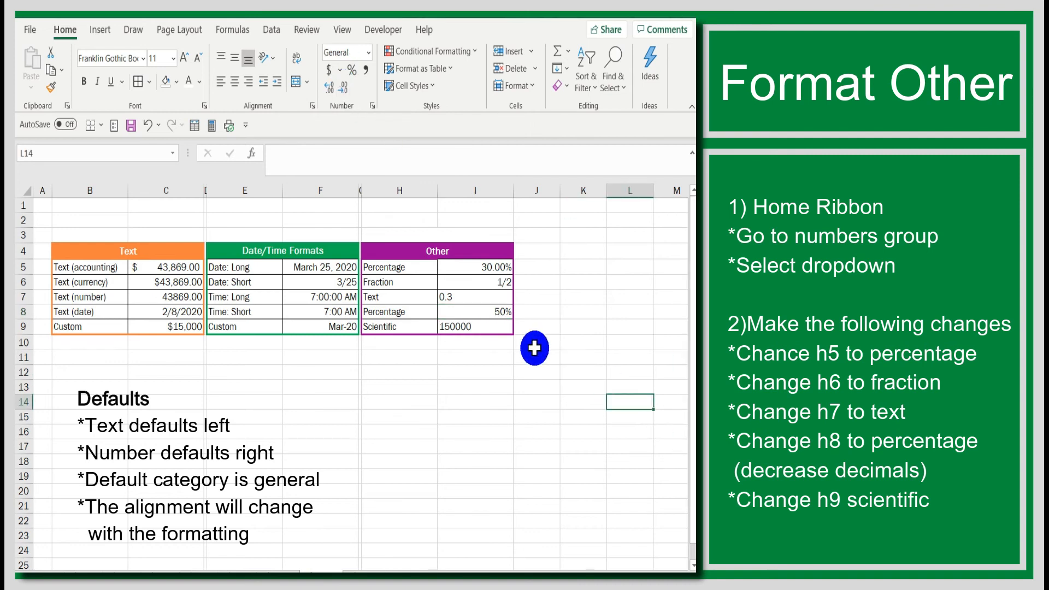
click(469, 329)
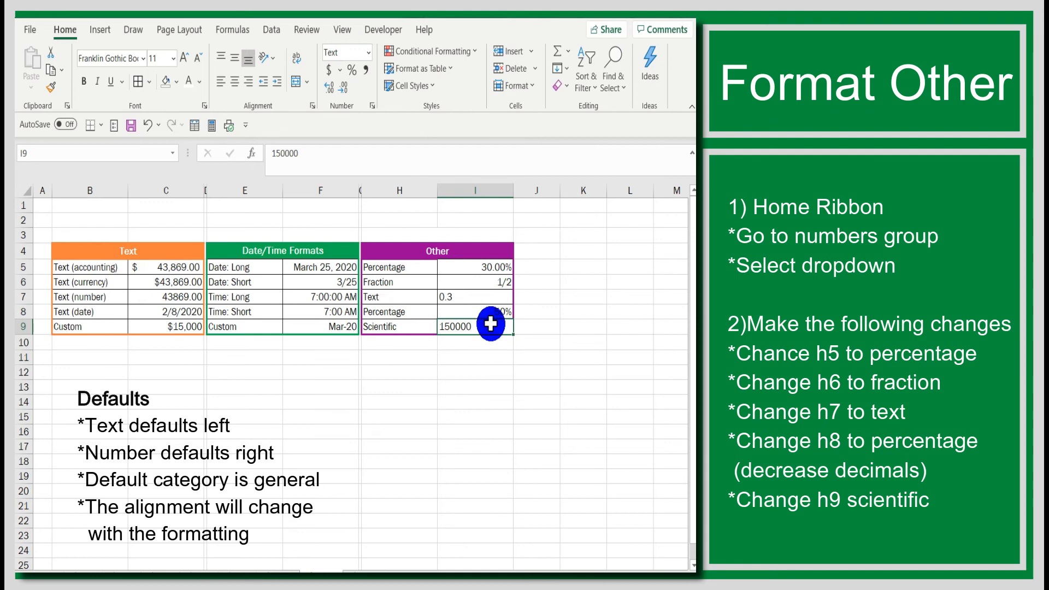
click(368, 52)
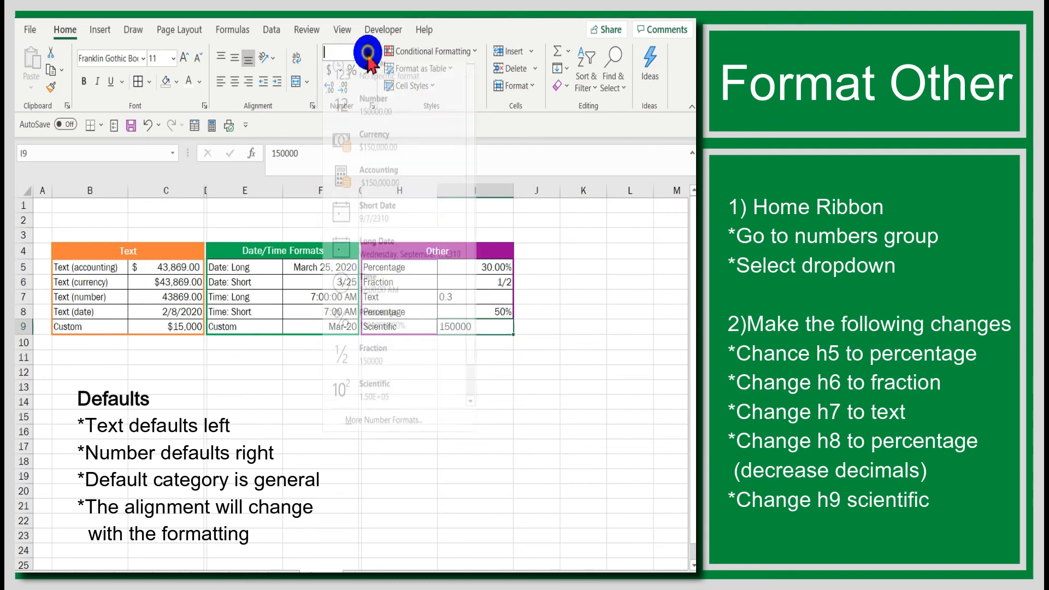
click(383, 399)
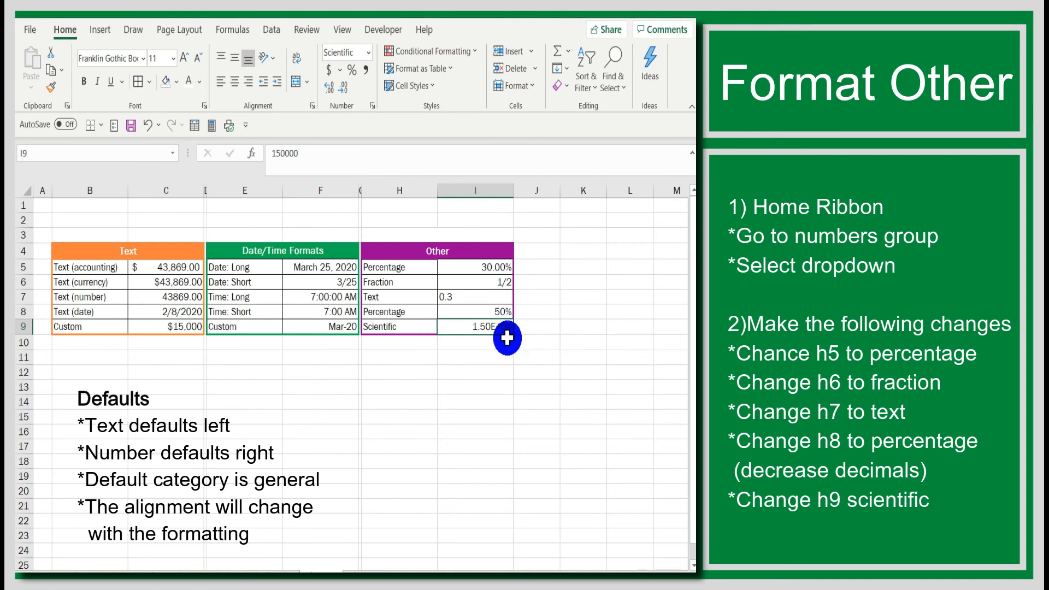
click(538, 330)
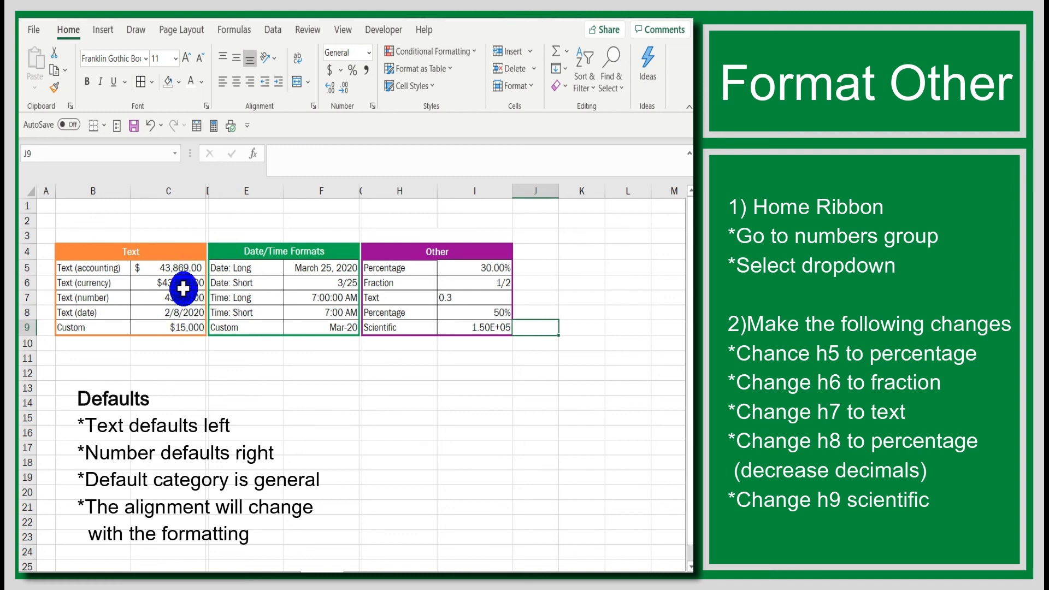
Change the value in accounting cell C5 to 85000 and check the number format assigned to the cell.
click(183, 269)
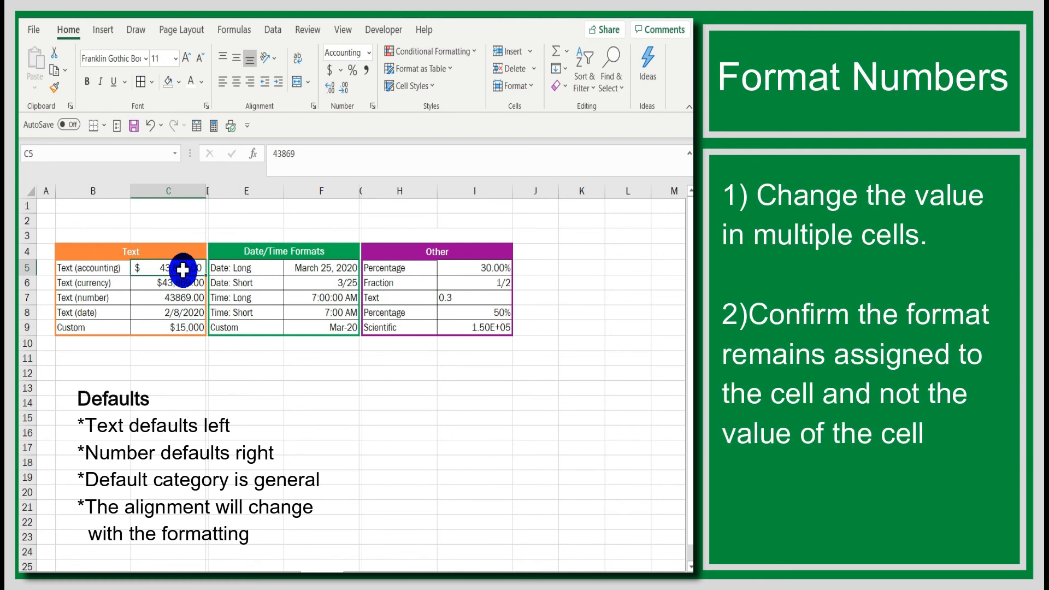
text(85000)
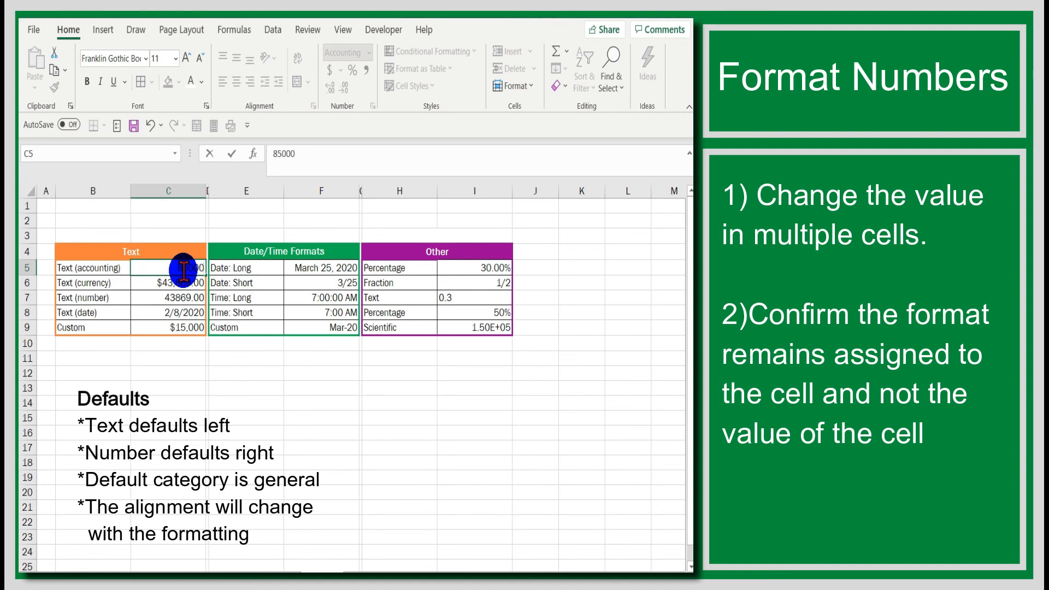
key(Return)
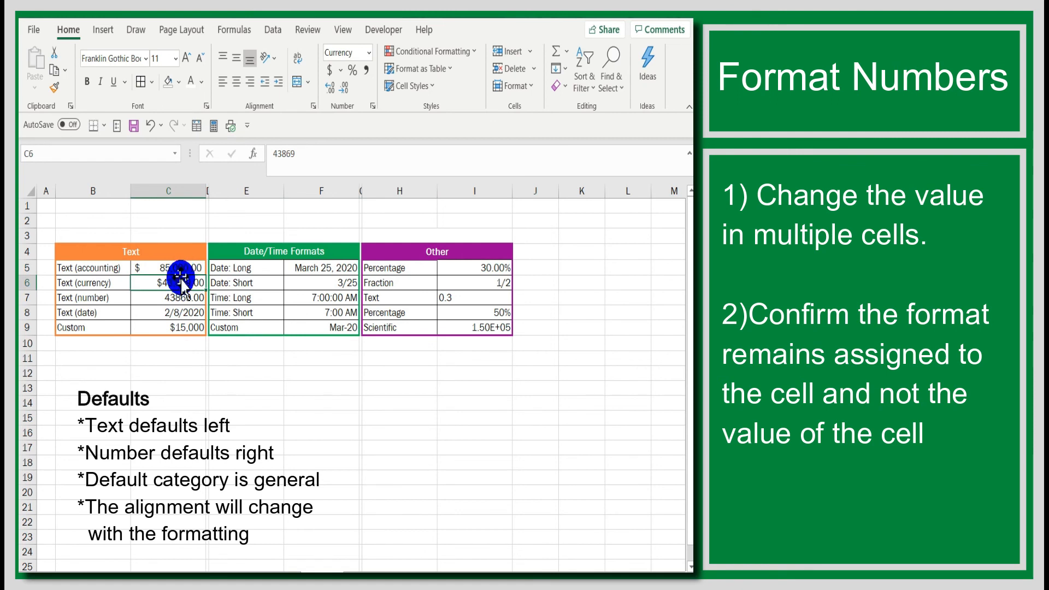
click(182, 268)
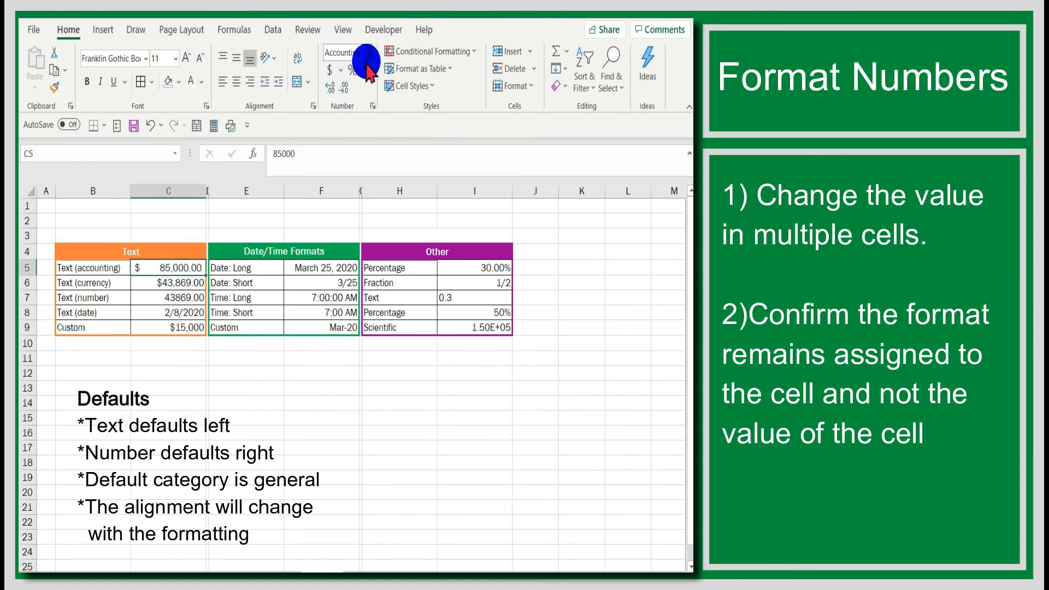
Replace the long date in cell F5 with 01/01/20.
click(303, 269)
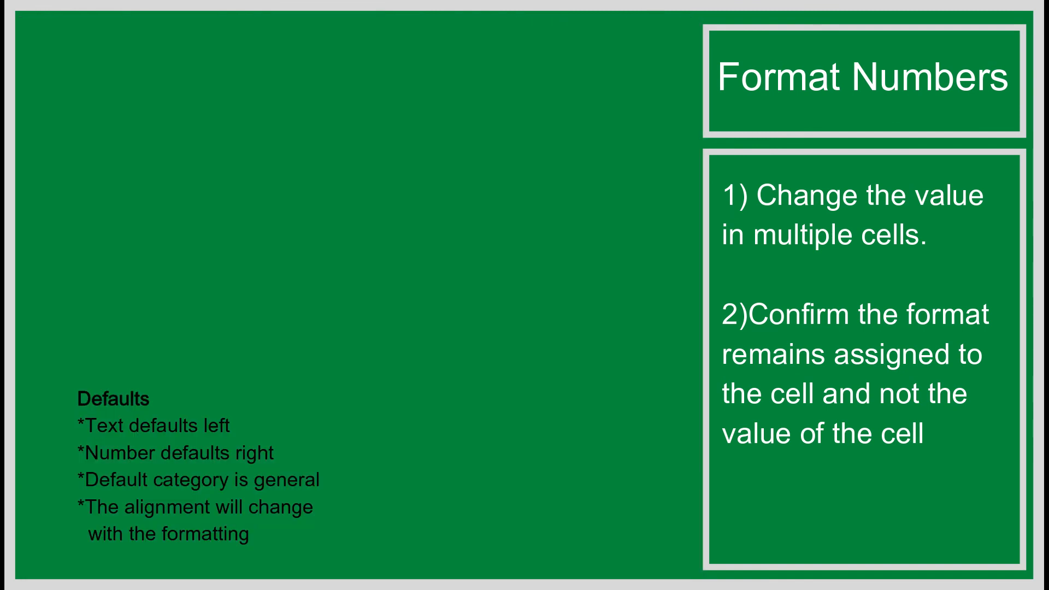
text(01/01/)
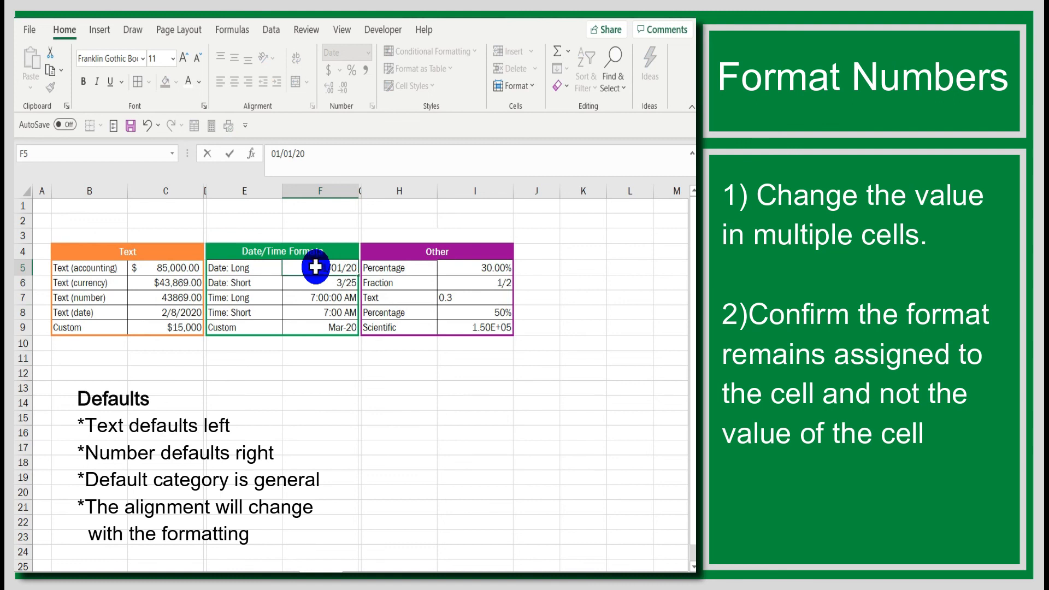
key(Return)
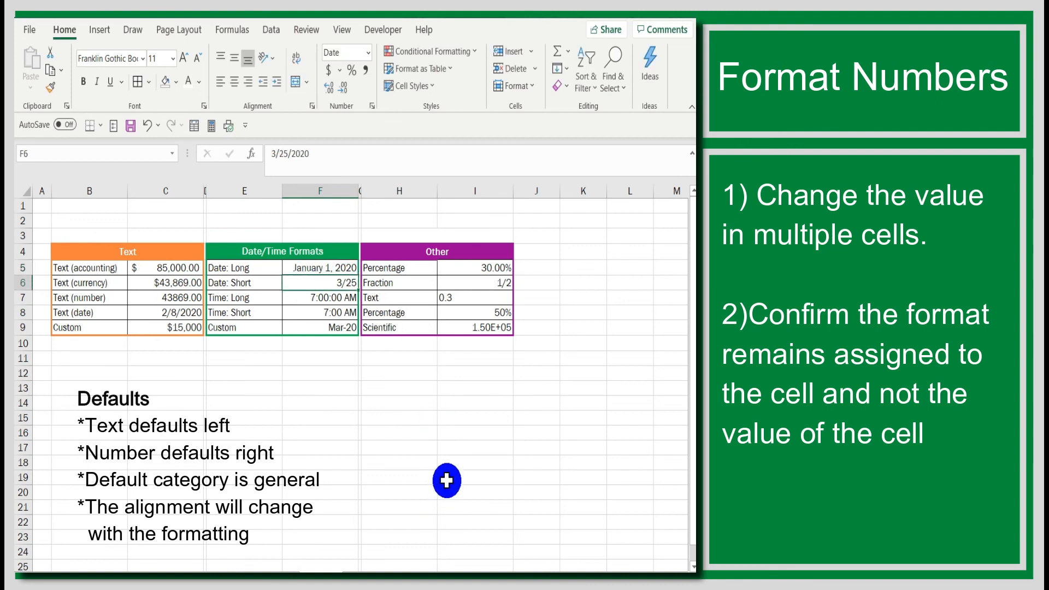